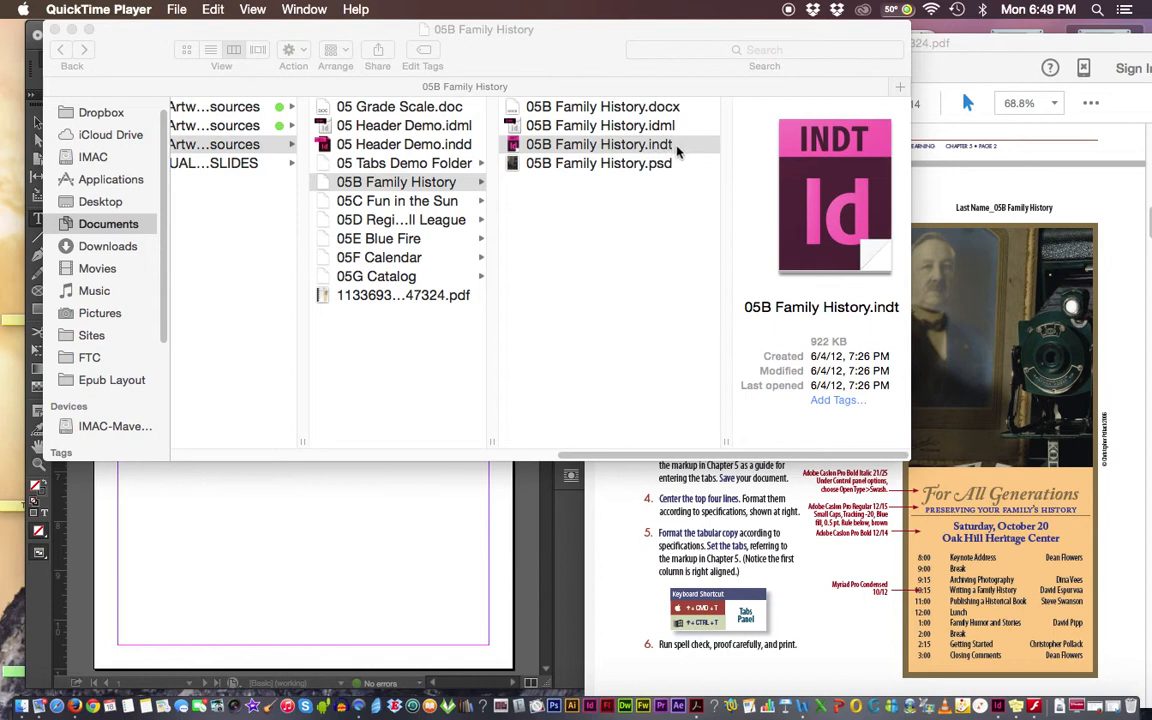
Review the 05B Family History.docx and 05B Family History.psd source files and the event text in the PDF sample.
click(405, 516)
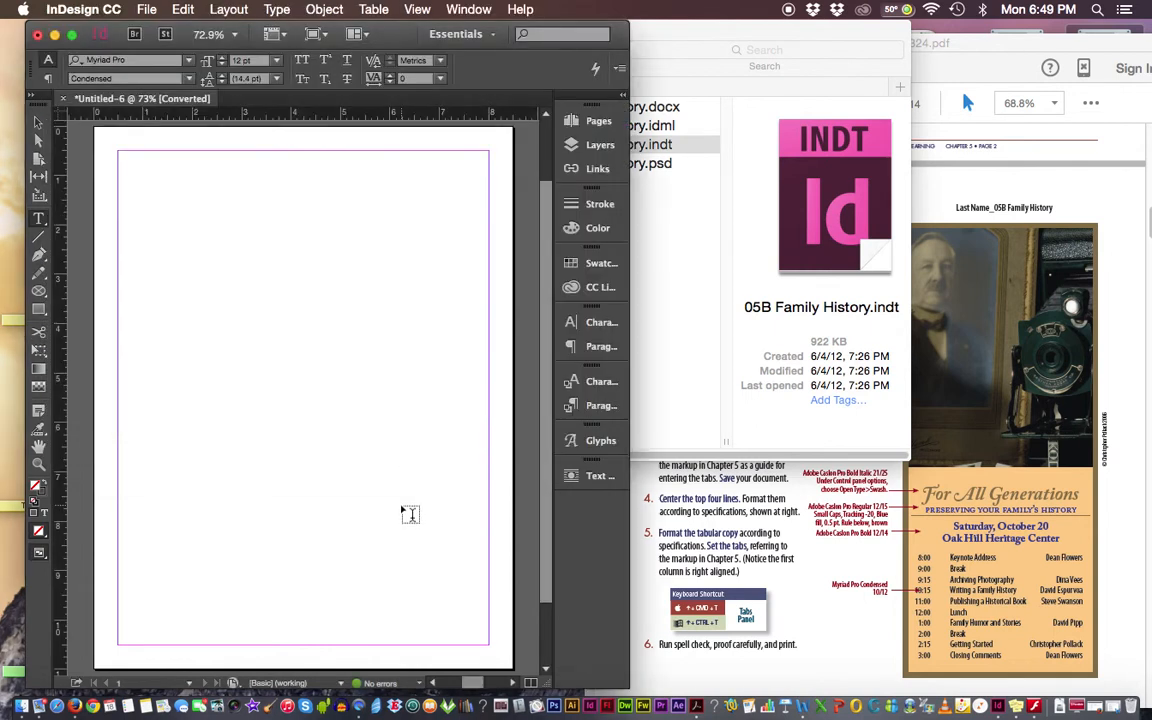
click(665, 56)
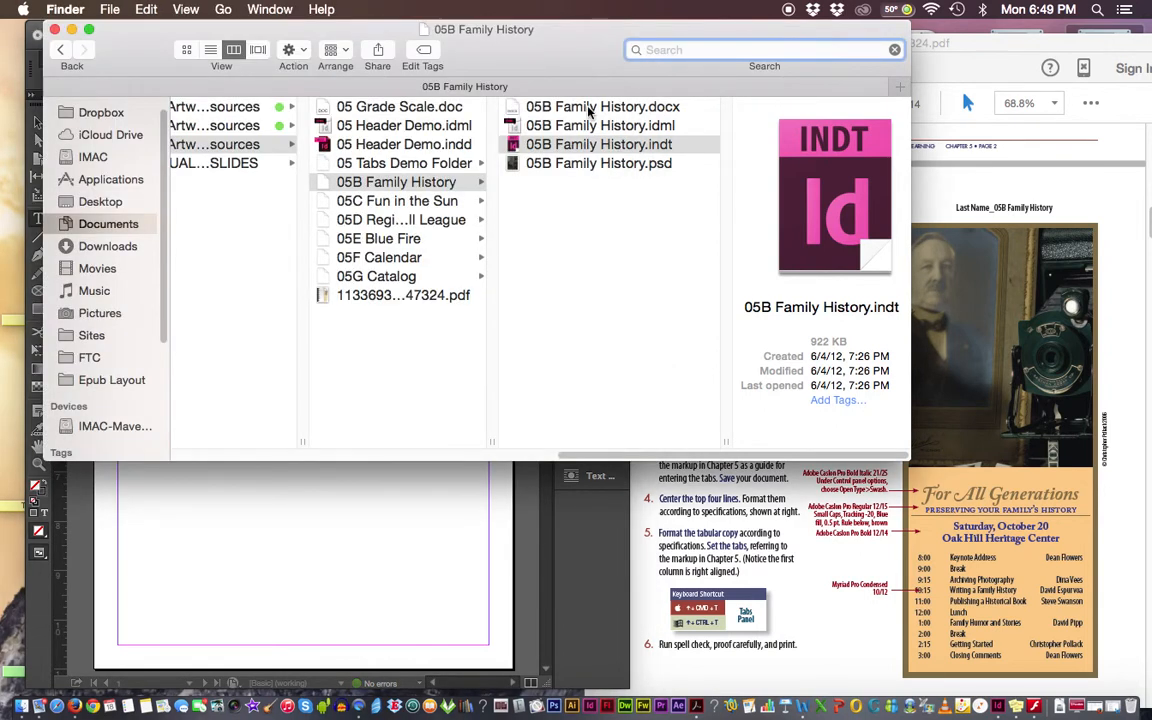
click(590, 110)
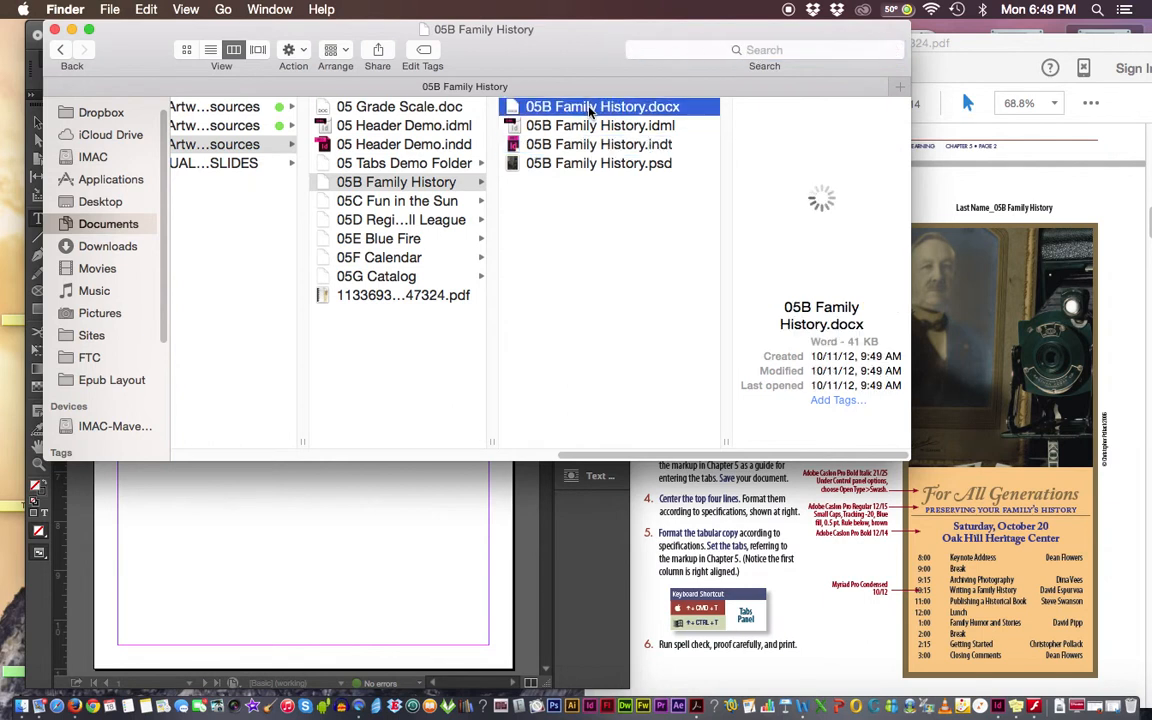
click(983, 560)
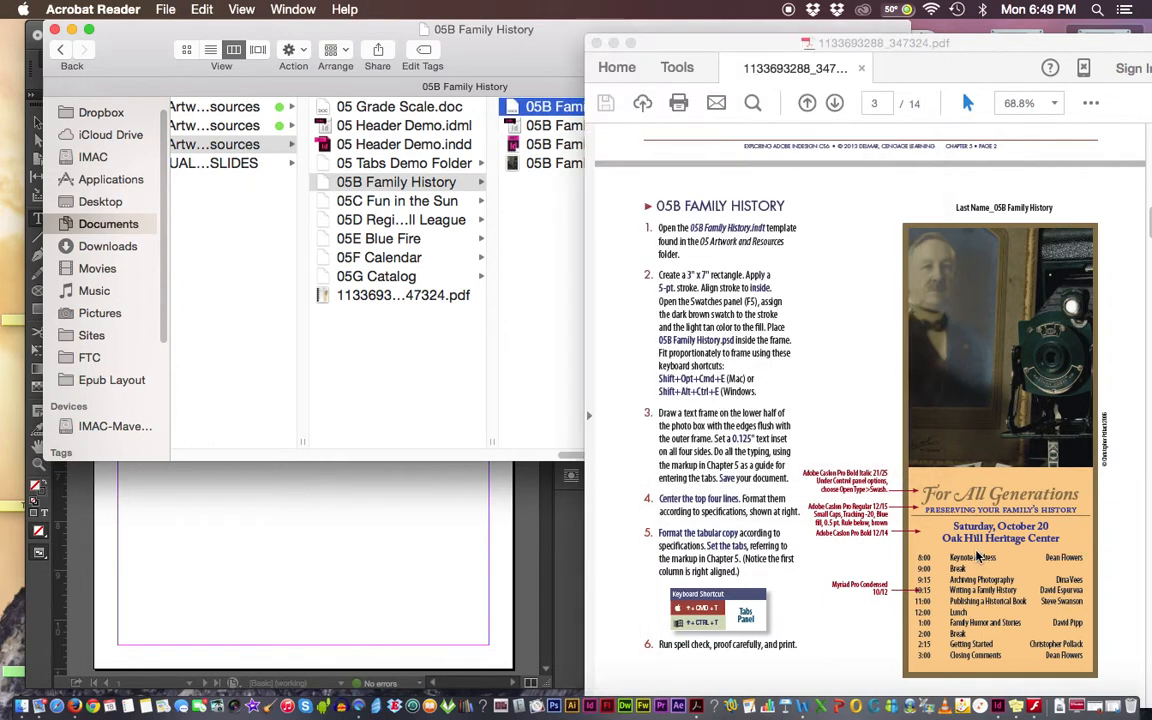
drag(928, 494, 1085, 657)
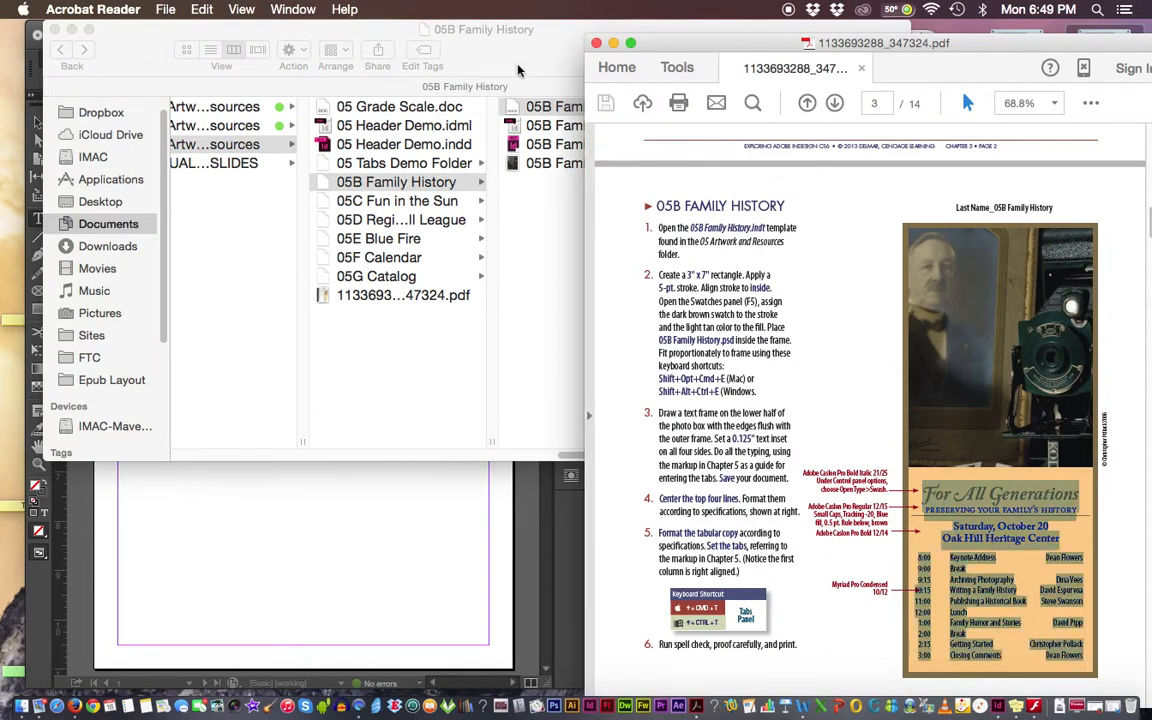
click(468, 63)
click(576, 164)
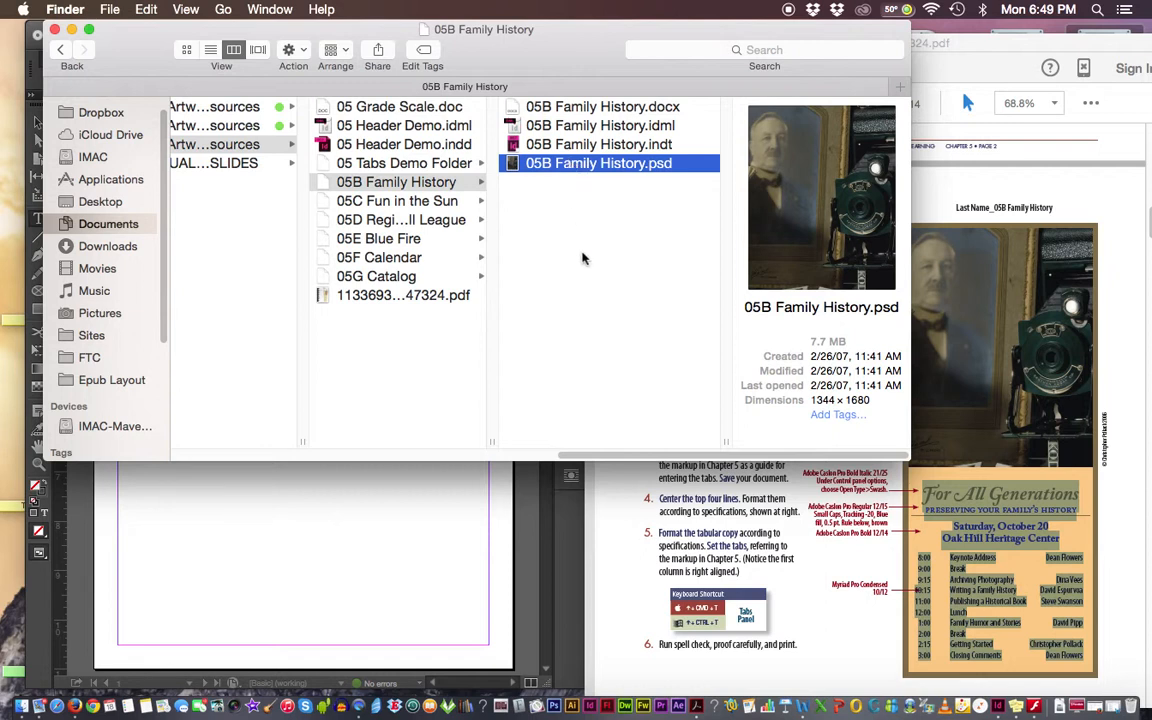
Place the assignment PDF beside the InDesign document and highlight its rectangle and stroke instructions.
click(615, 480)
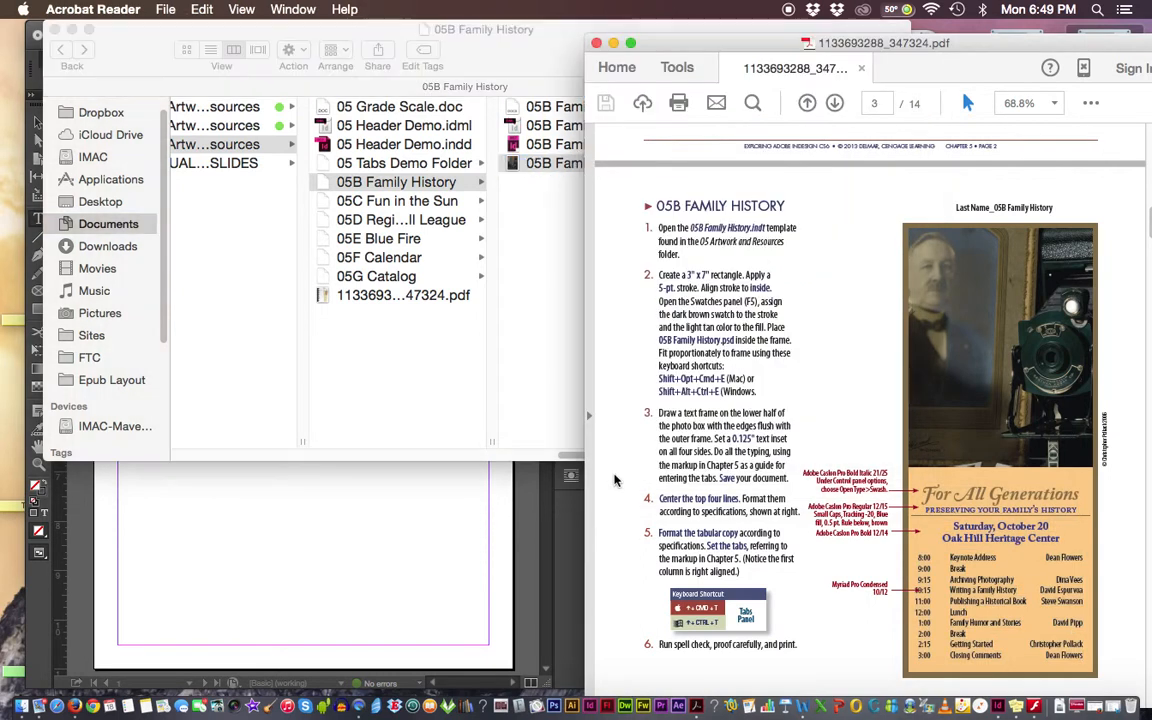
click(520, 568)
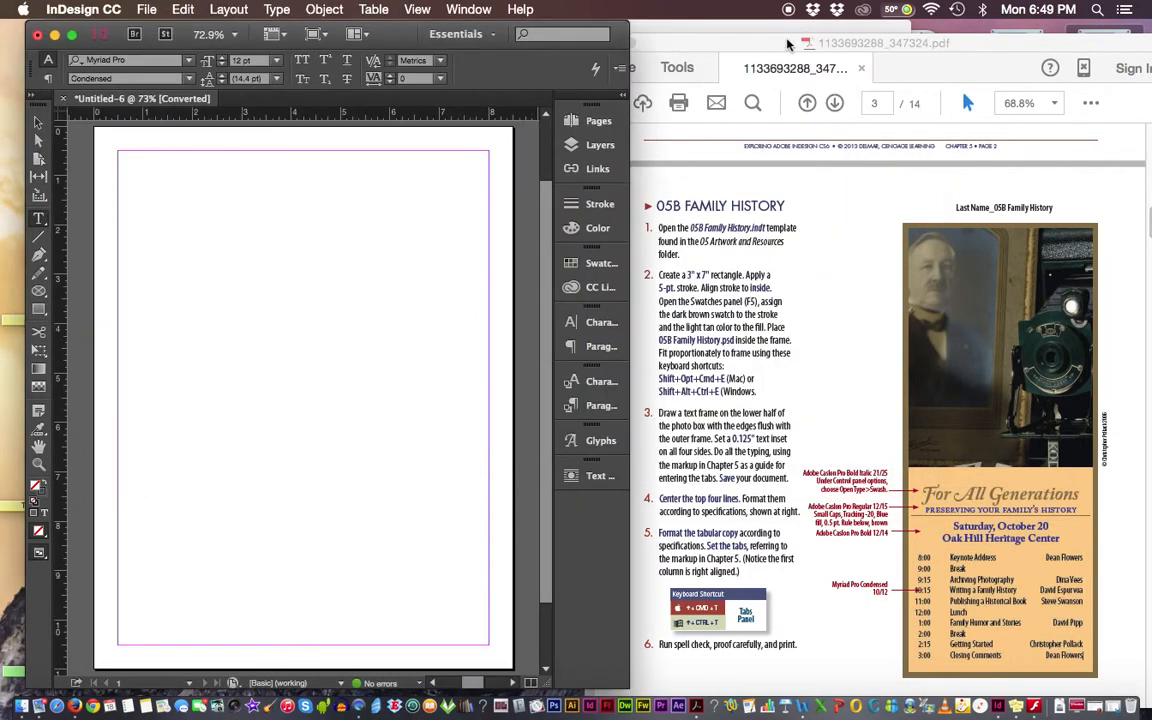
drag(787, 44, 737, 30)
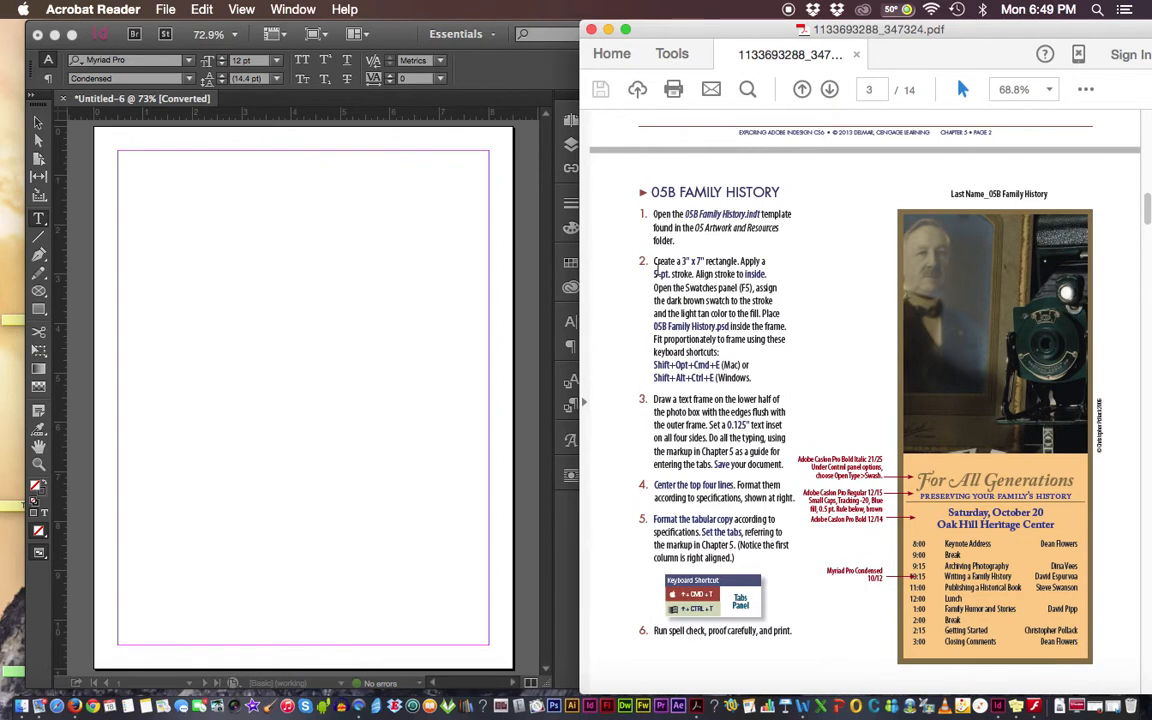
drag(654, 261, 801, 265)
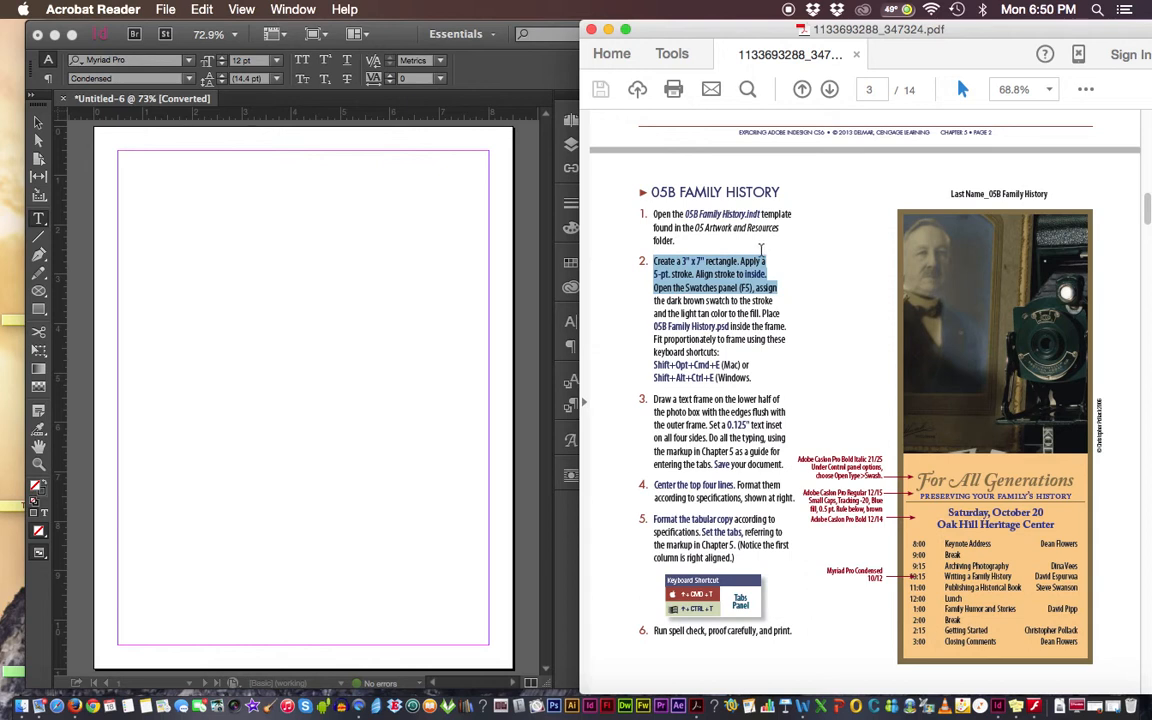
In InDesign, create a rectangle frame 3 in wide and 7 in high on the blank page.
click(40, 285)
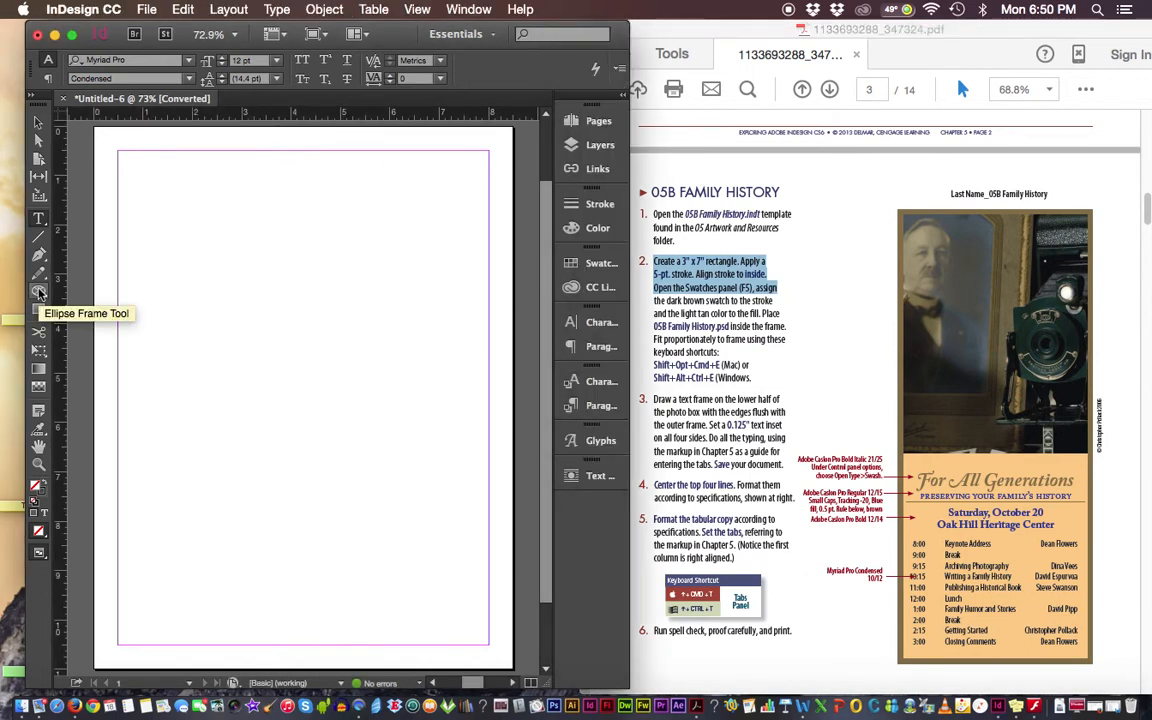
click(38, 293)
drag(38, 293, 82, 291)
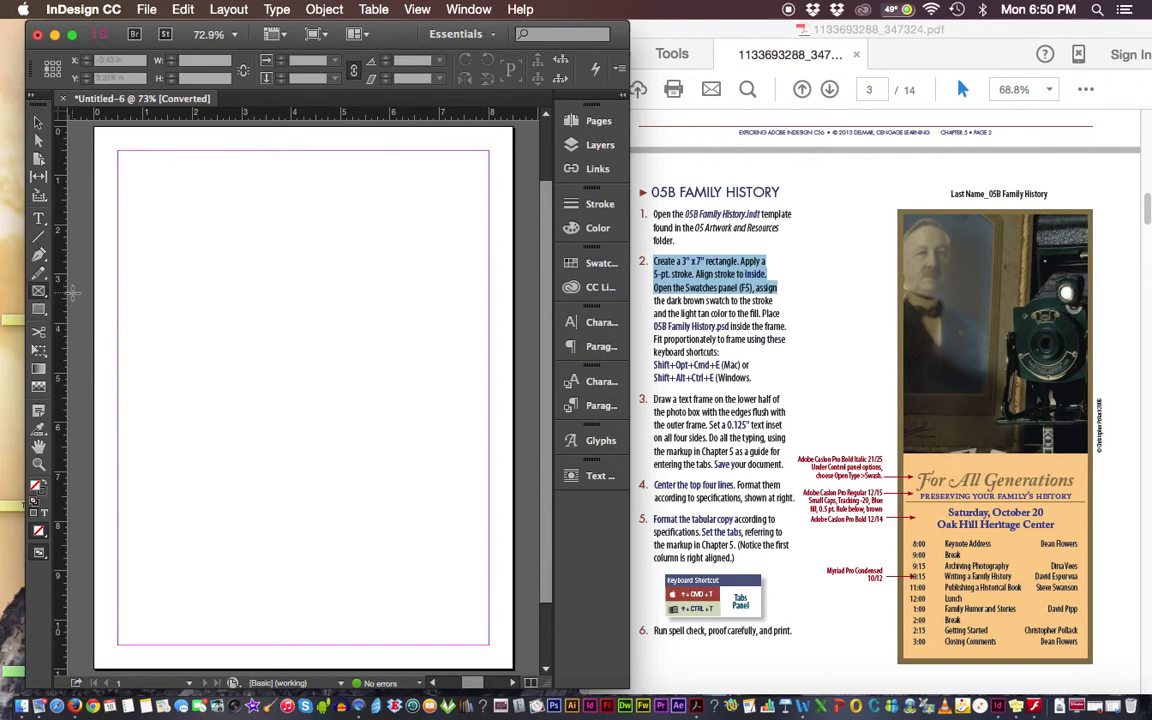
click(199, 212)
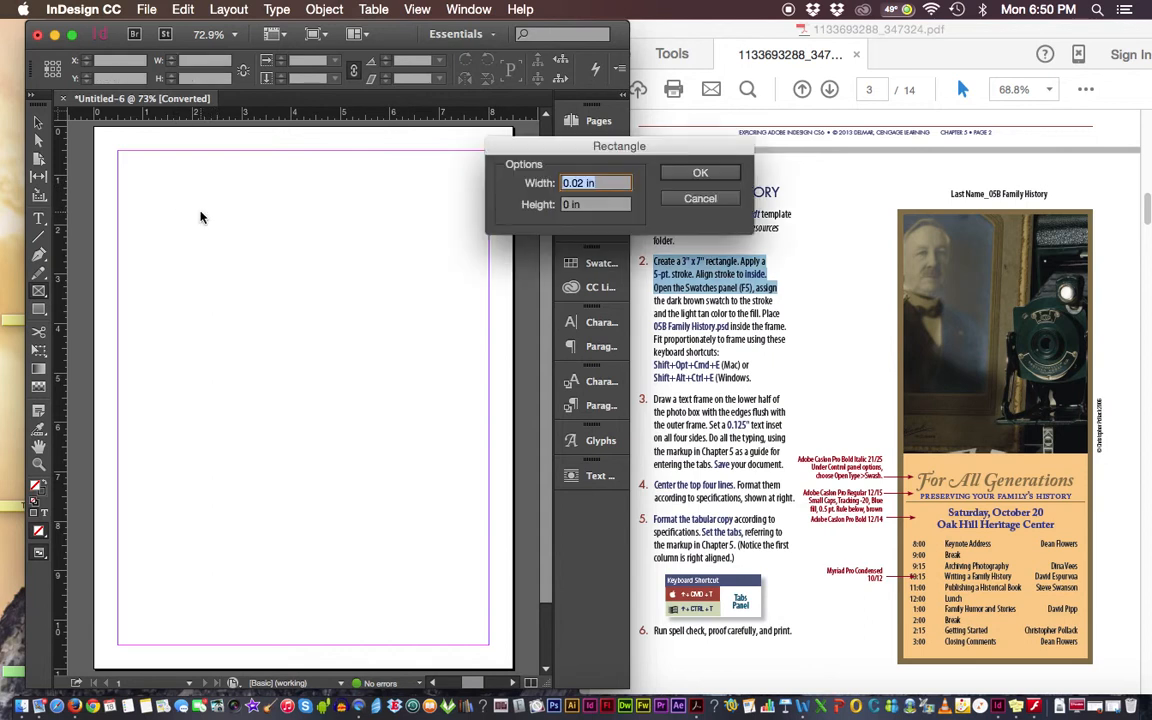
drag(536, 148, 366, 143)
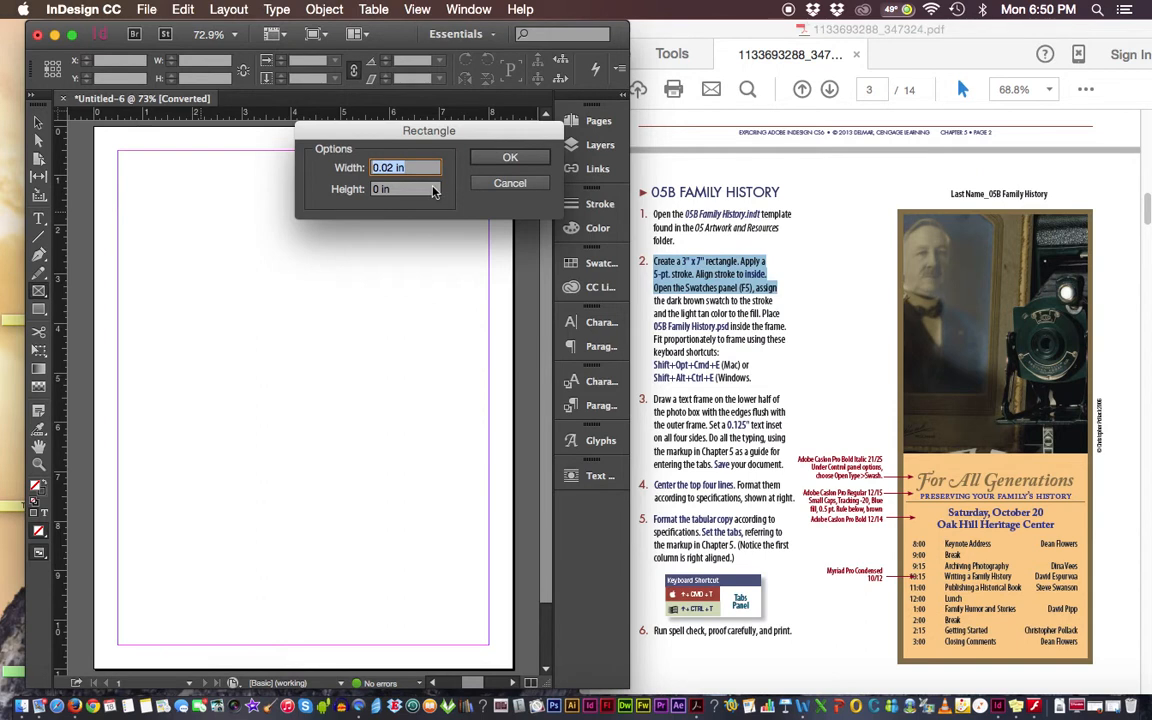
text(3 in)
key(Tab)
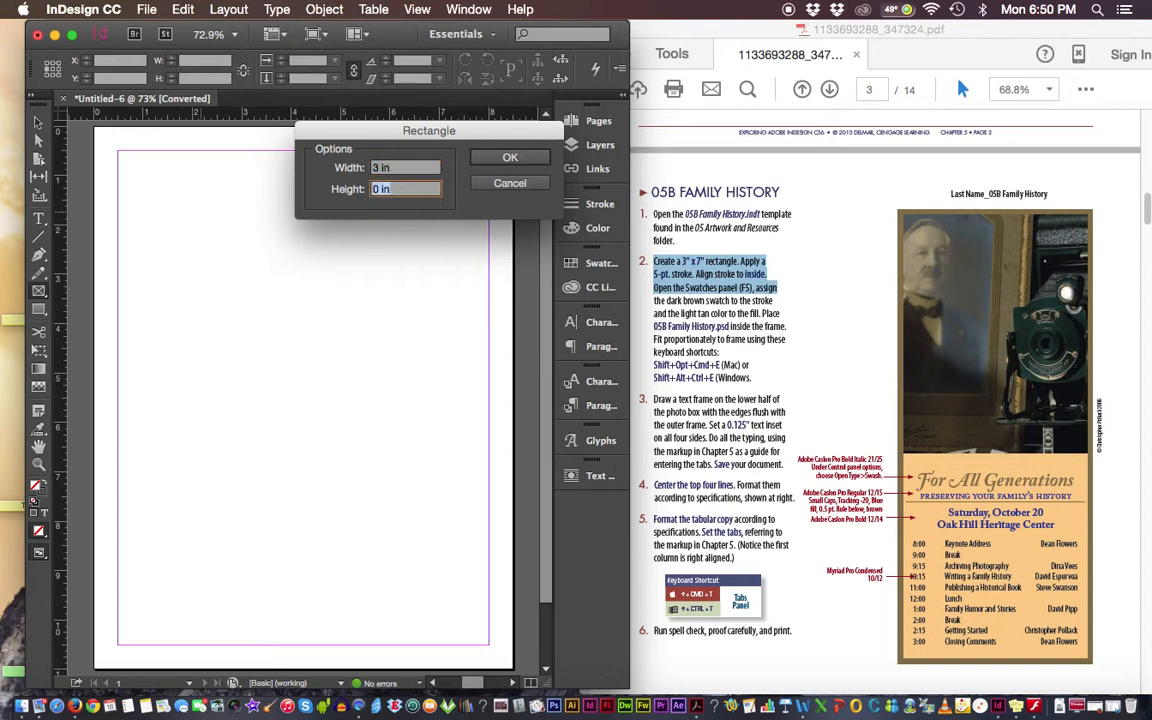
text(7 in)
key(Return)
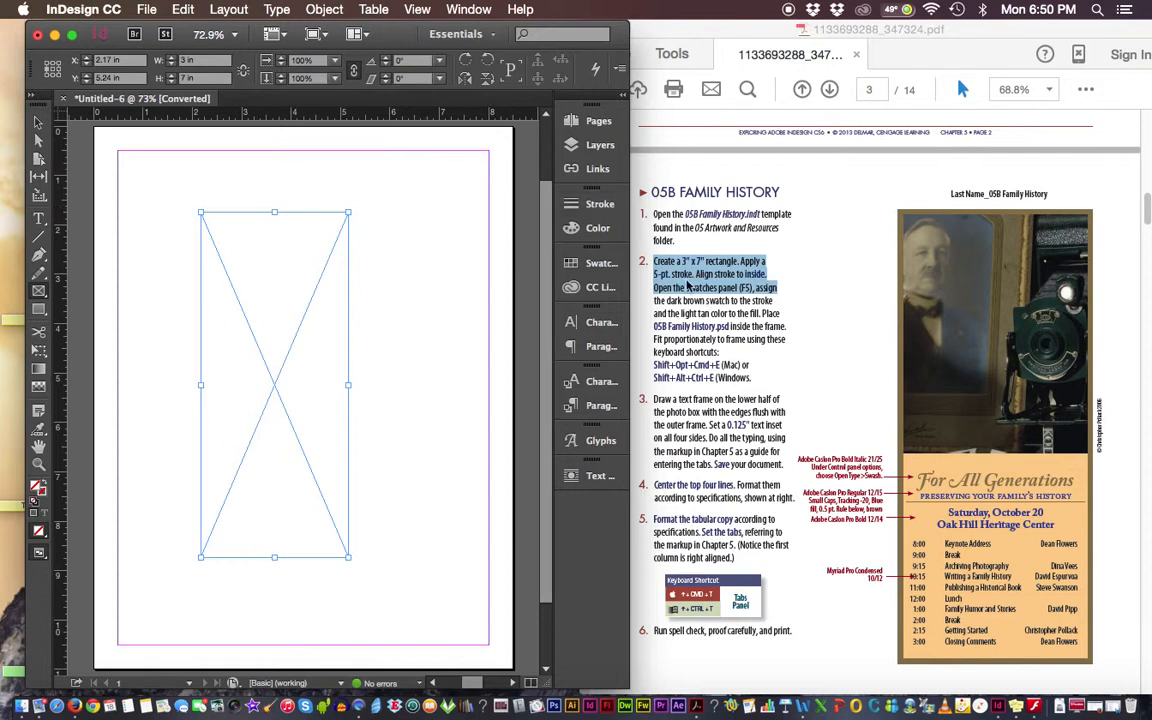
Set the rectangle frame's stroke weight to 5 pt.
click(596, 206)
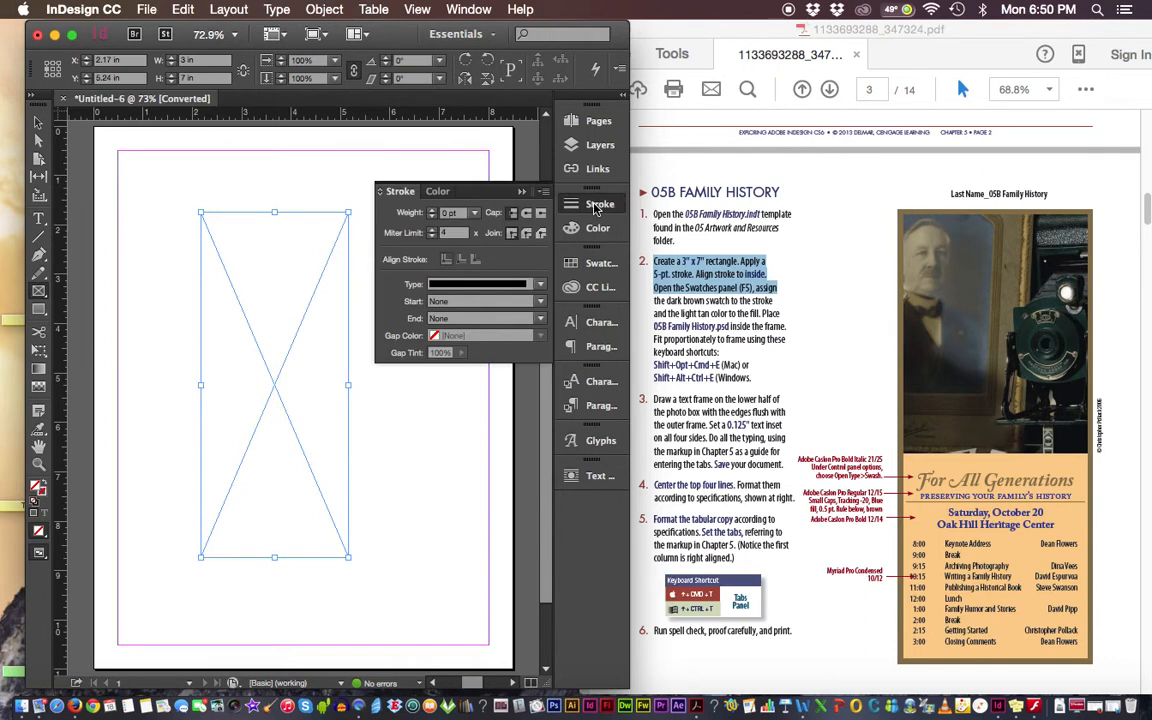
click(466, 10)
click(466, 10)
click(466, 10)
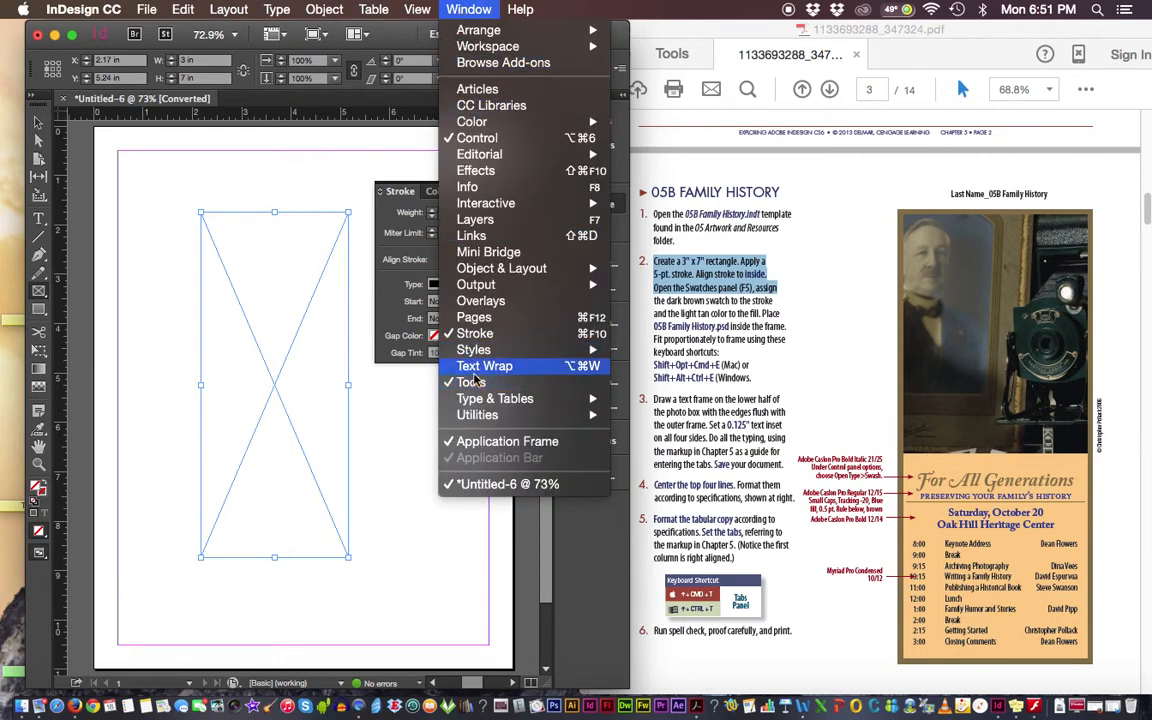
mouse_move(466, 406)
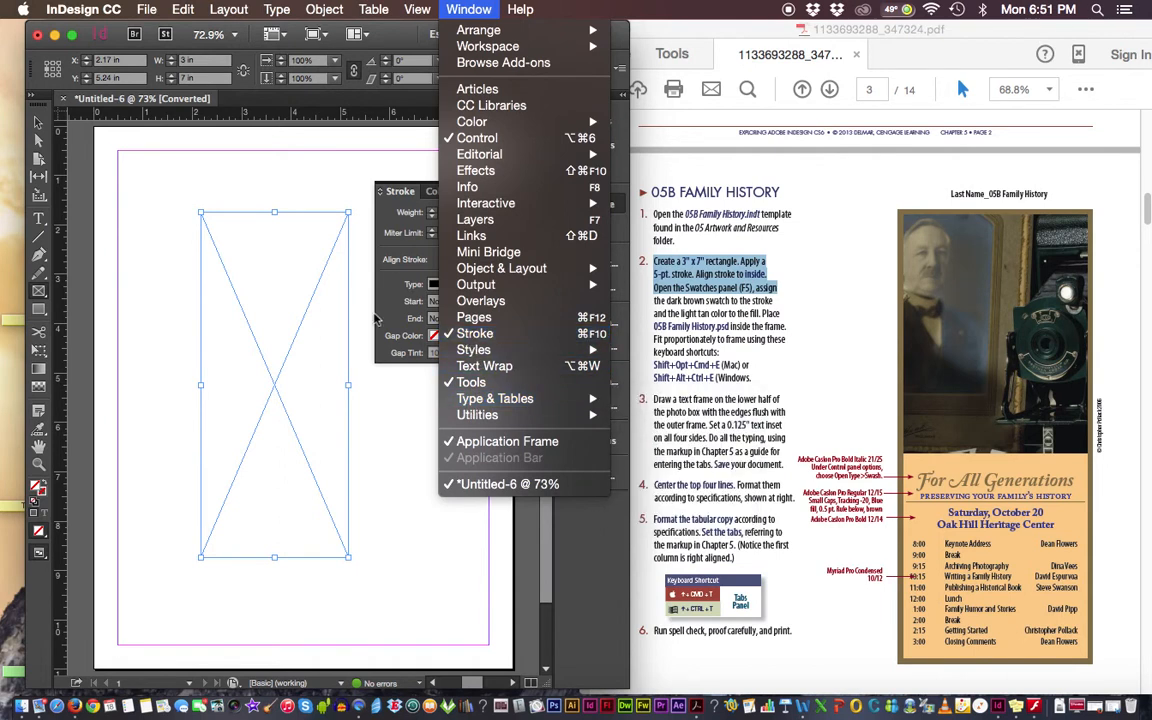
click(472, 333)
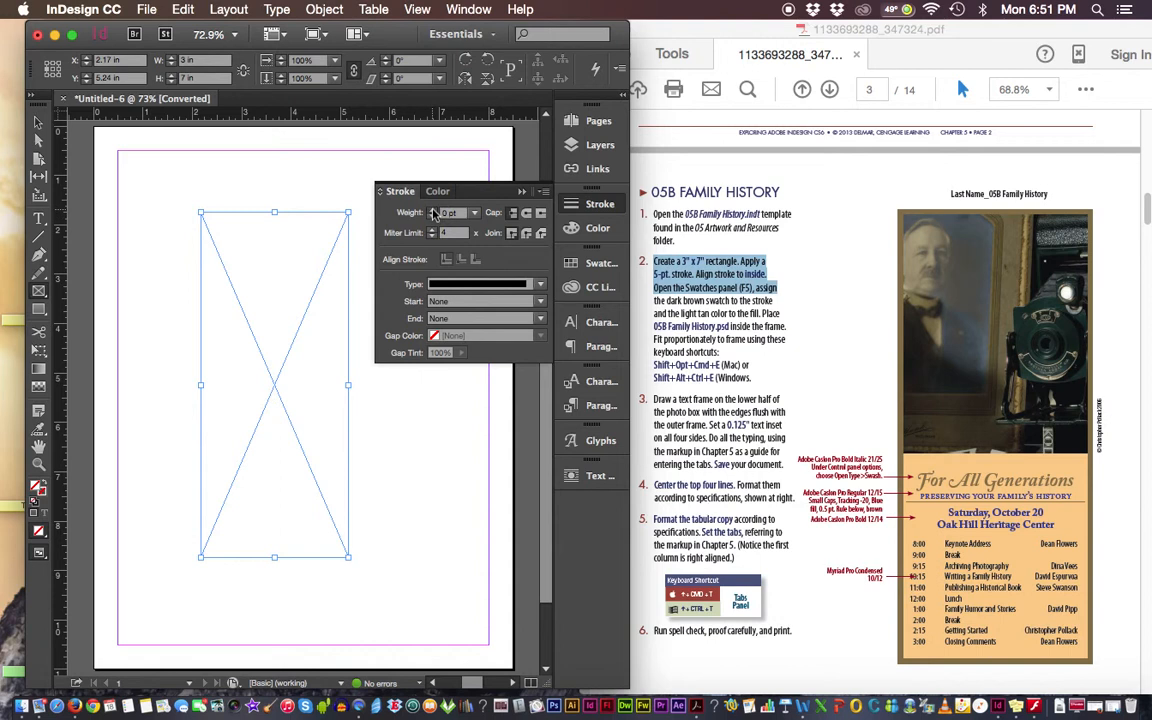
click(432, 210)
click(432, 210)
click(432, 210)
click(432, 210)
click(432, 210)
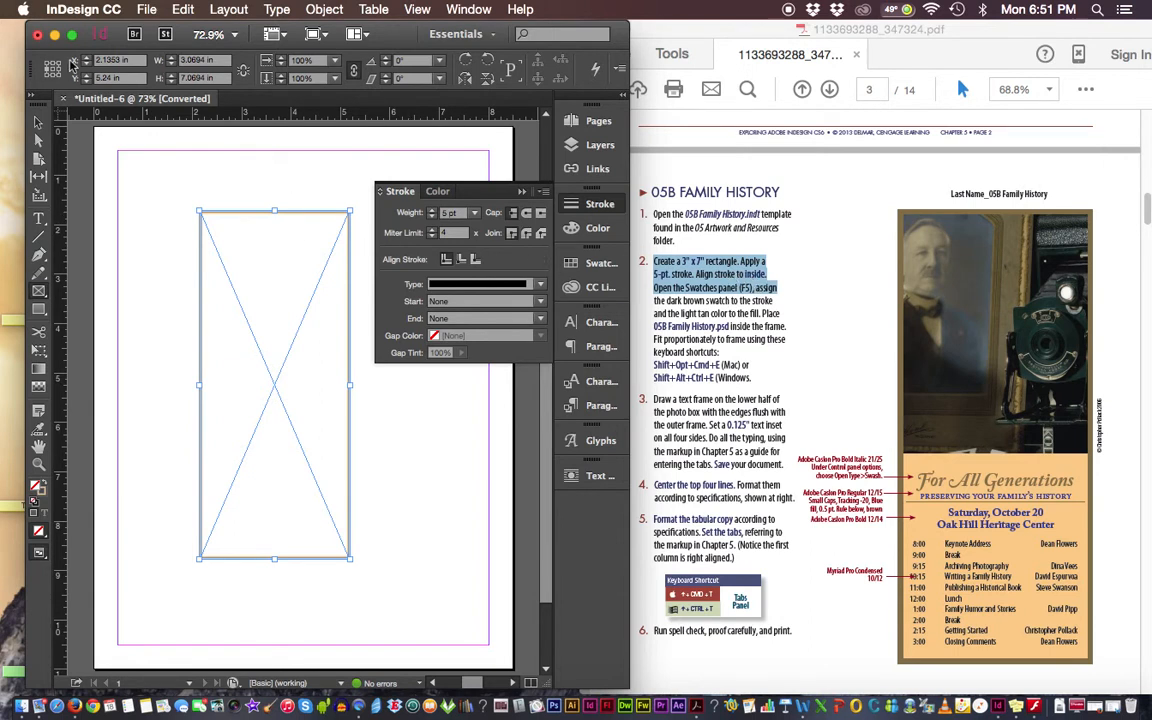
Set the frame's reference point to its upper-left corner and align its stroke to the inside.
click(46, 63)
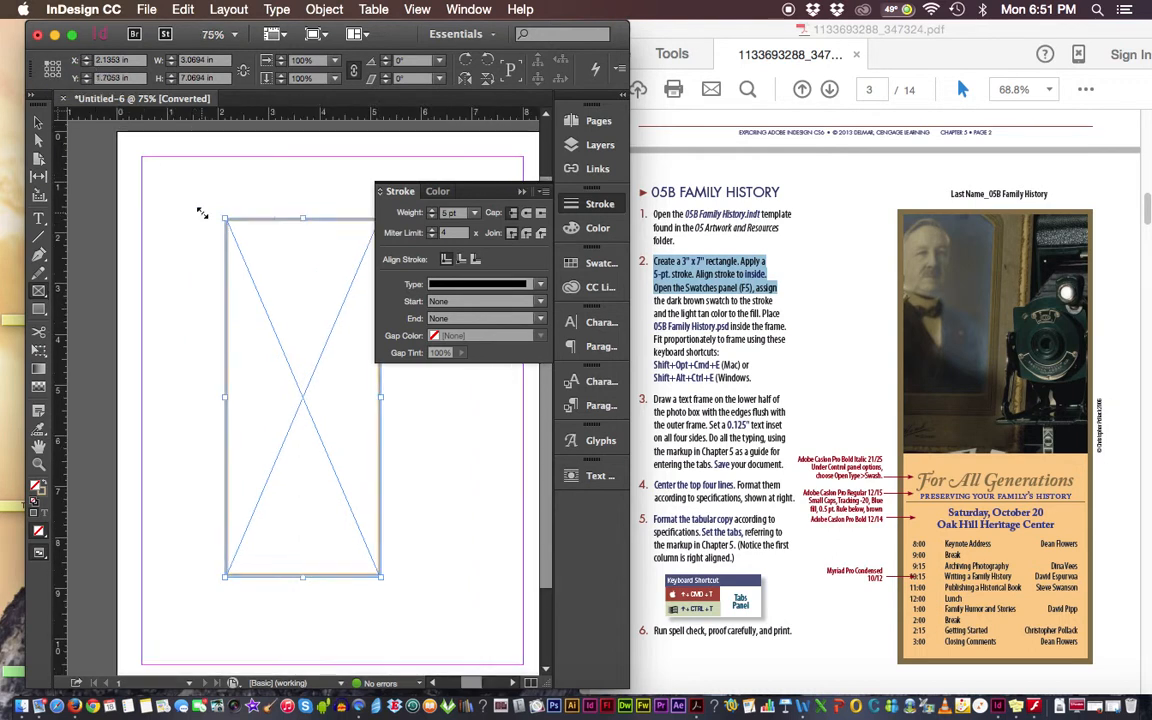
key(super+equal)
key(super+equal)
key(super+equal)
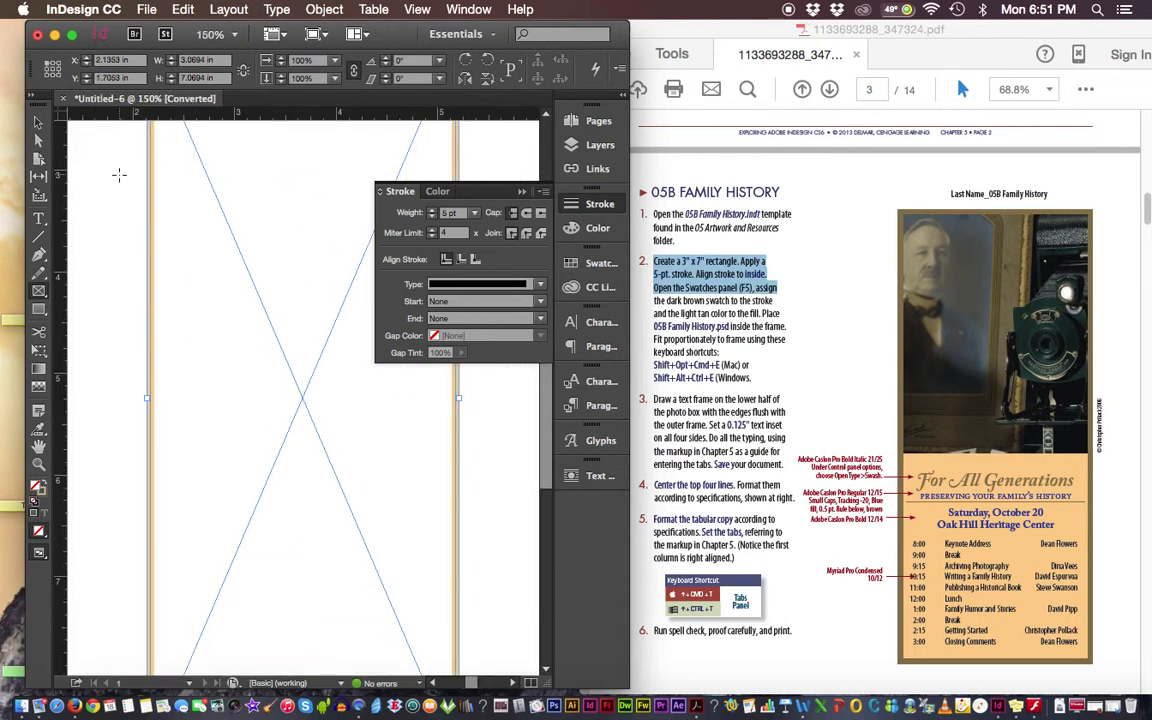
drag(150, 279, 163, 335)
scroll(163, 335, up, 5)
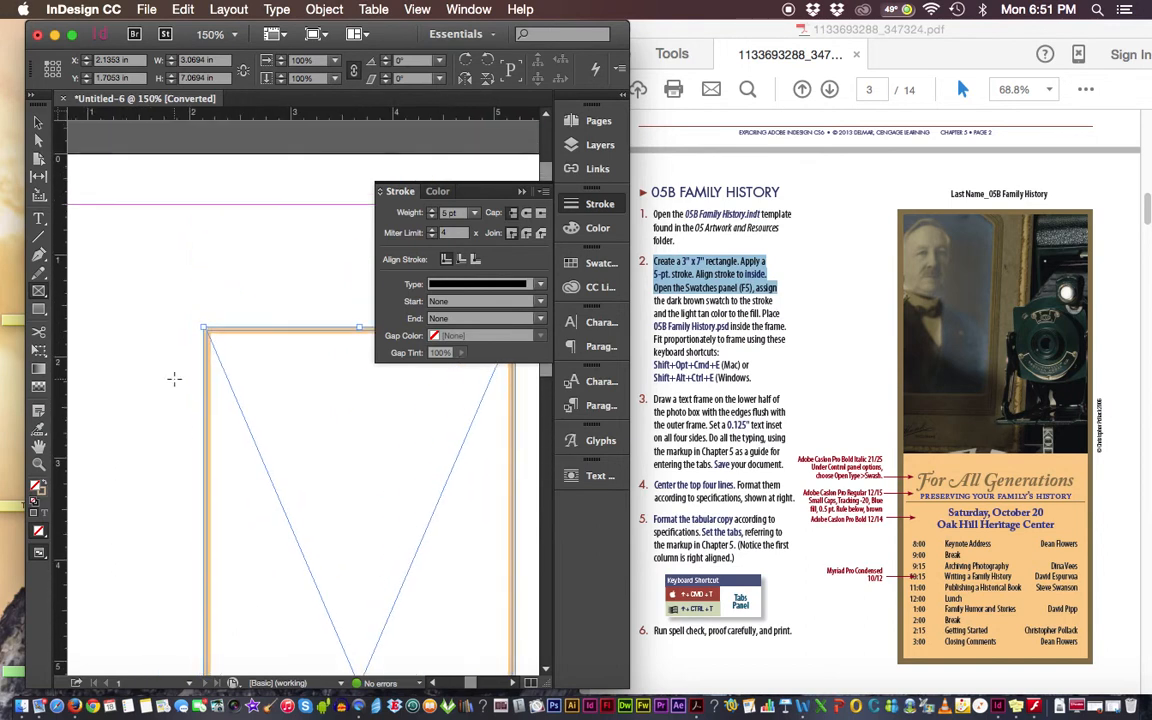
key(super+equal)
key(super+equal)
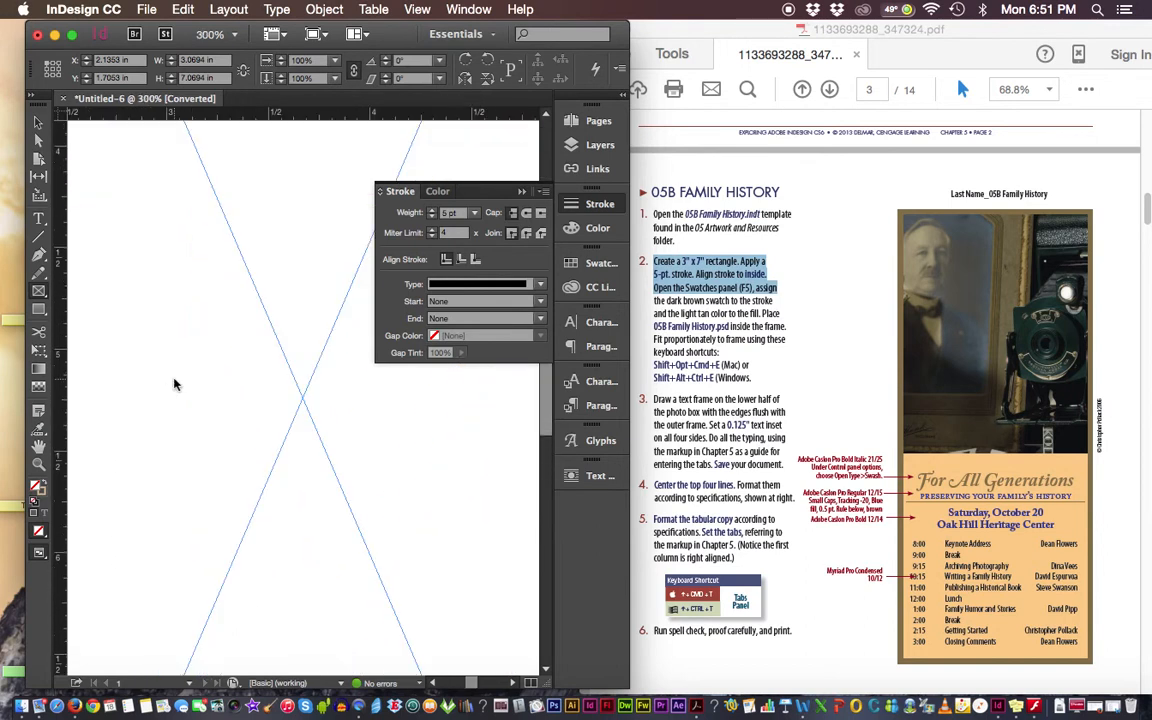
drag(147, 254, 336, 560)
drag(230, 180, 290, 420)
drag(234, 365, 136, 391)
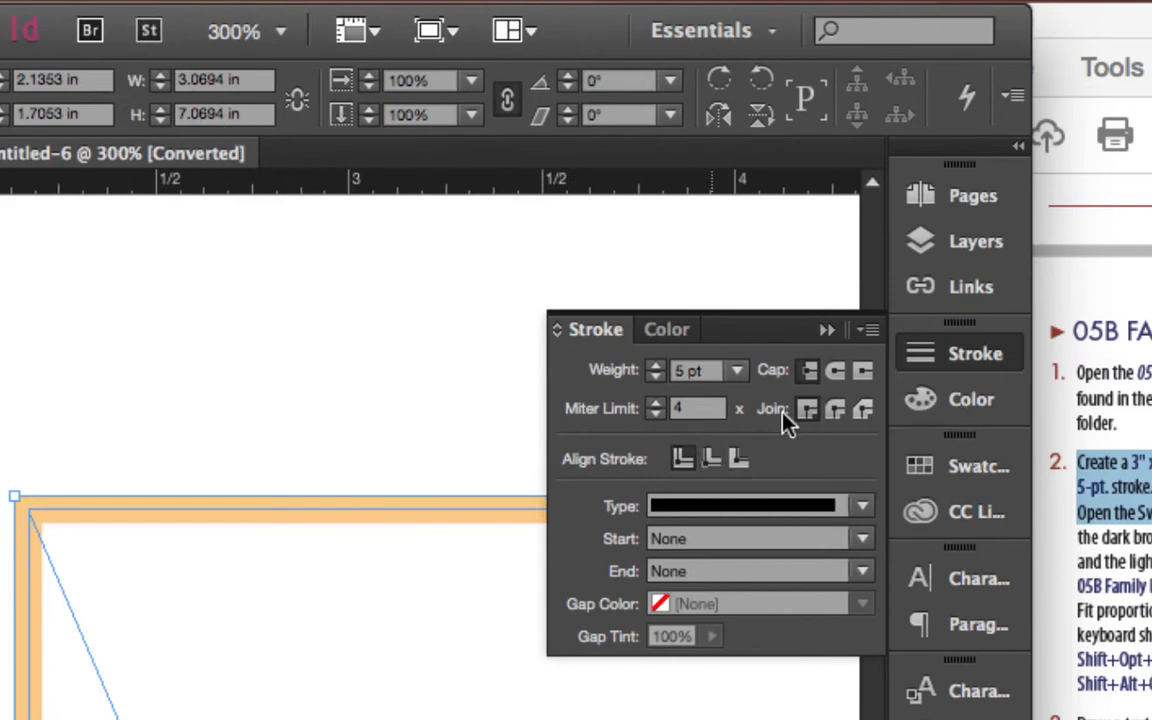
click(710, 460)
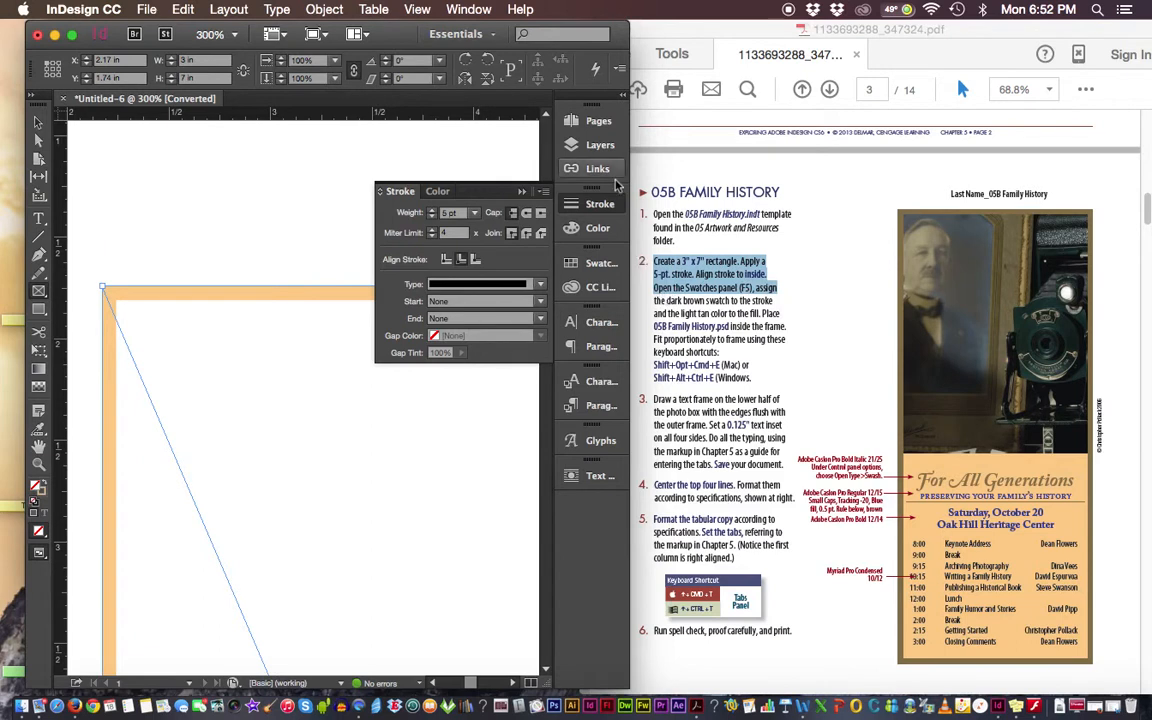
Apply the dark brown swatch C=44 M=49 Y=76 K=21 to the frame's stroke.
click(587, 266)
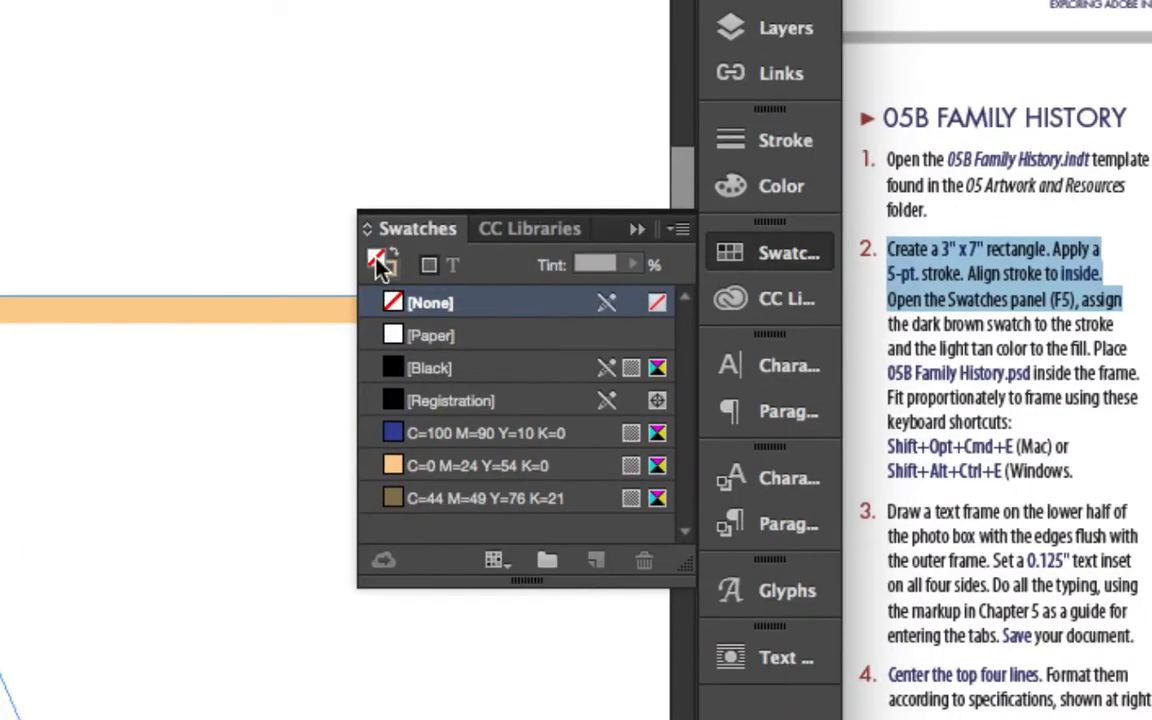
click(389, 268)
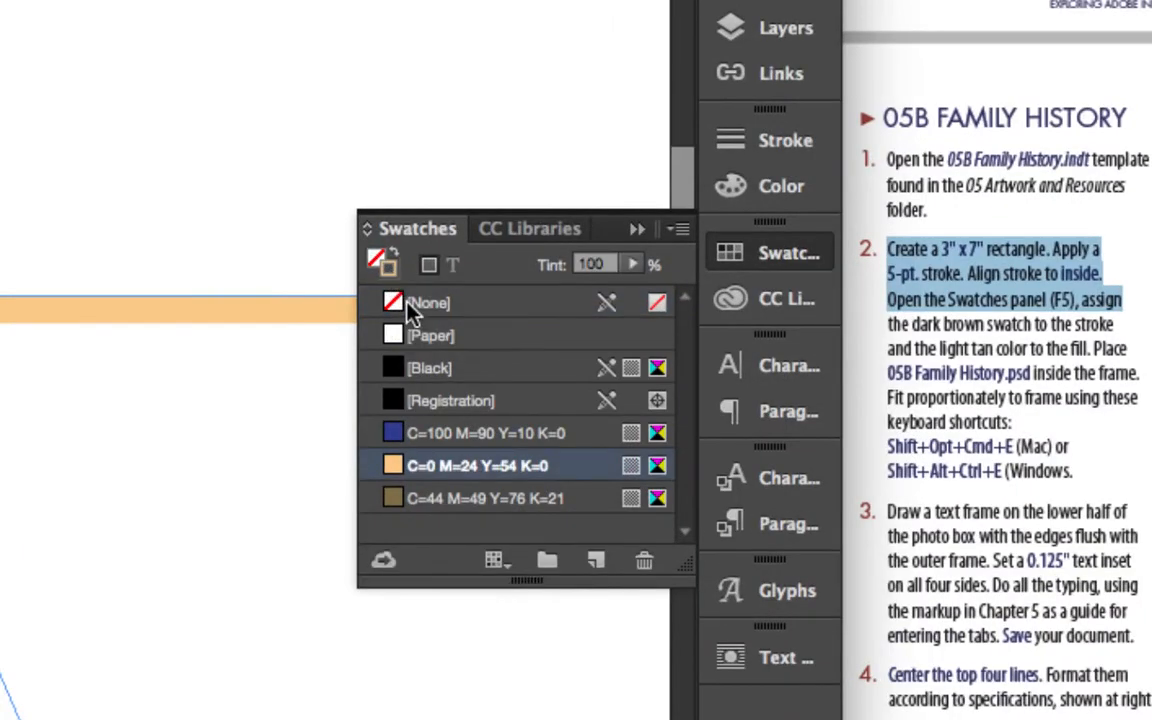
click(452, 505)
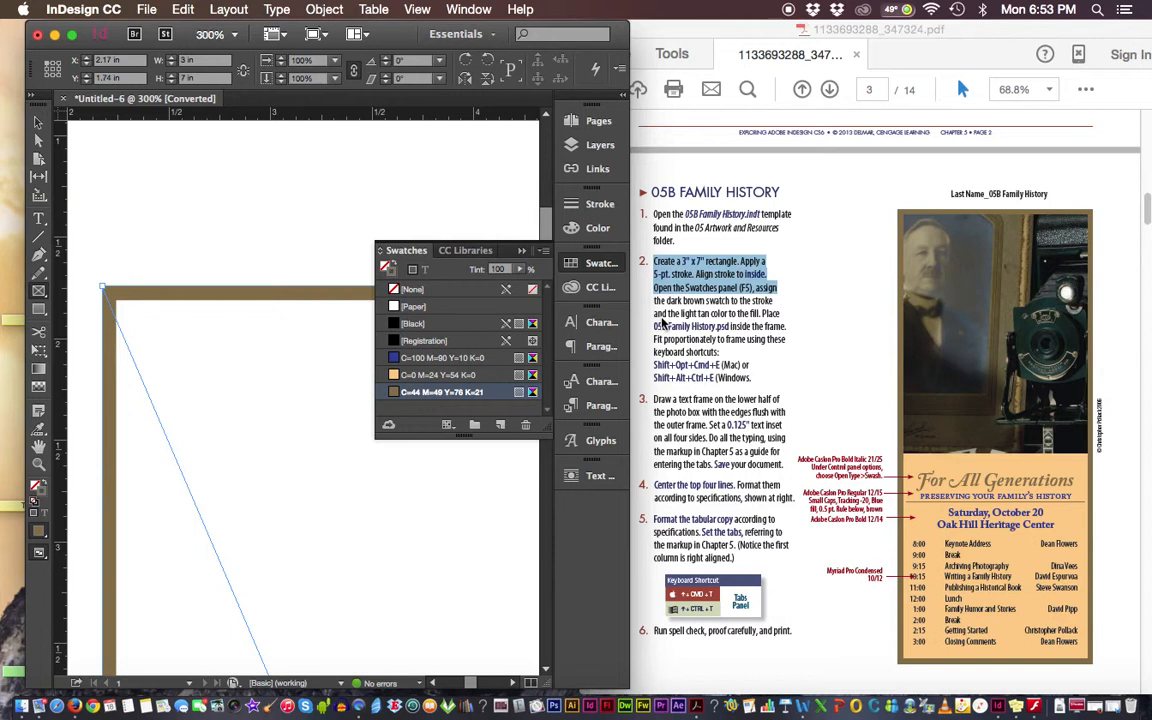
Apply the light tan swatch C=0 M=24 Y=54 K=0 to the frame's fill, following the highlighted fill instruction.
click(734, 320)
drag(761, 313, 653, 313)
click(515, 240)
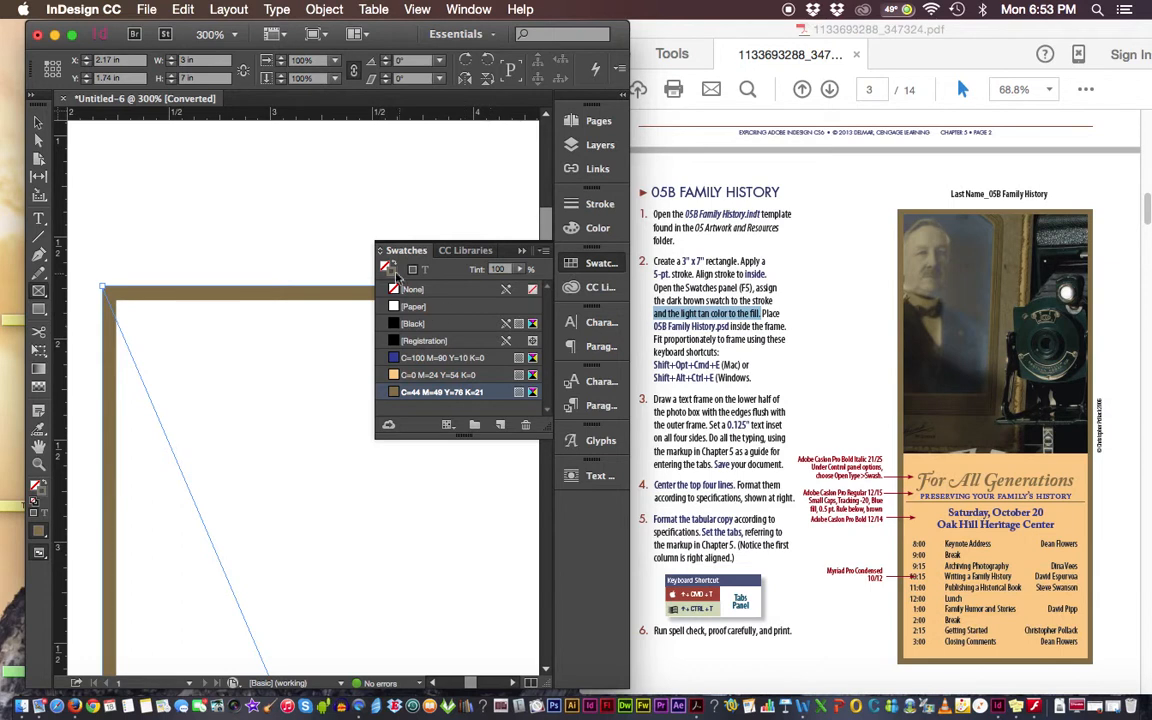
click(386, 268)
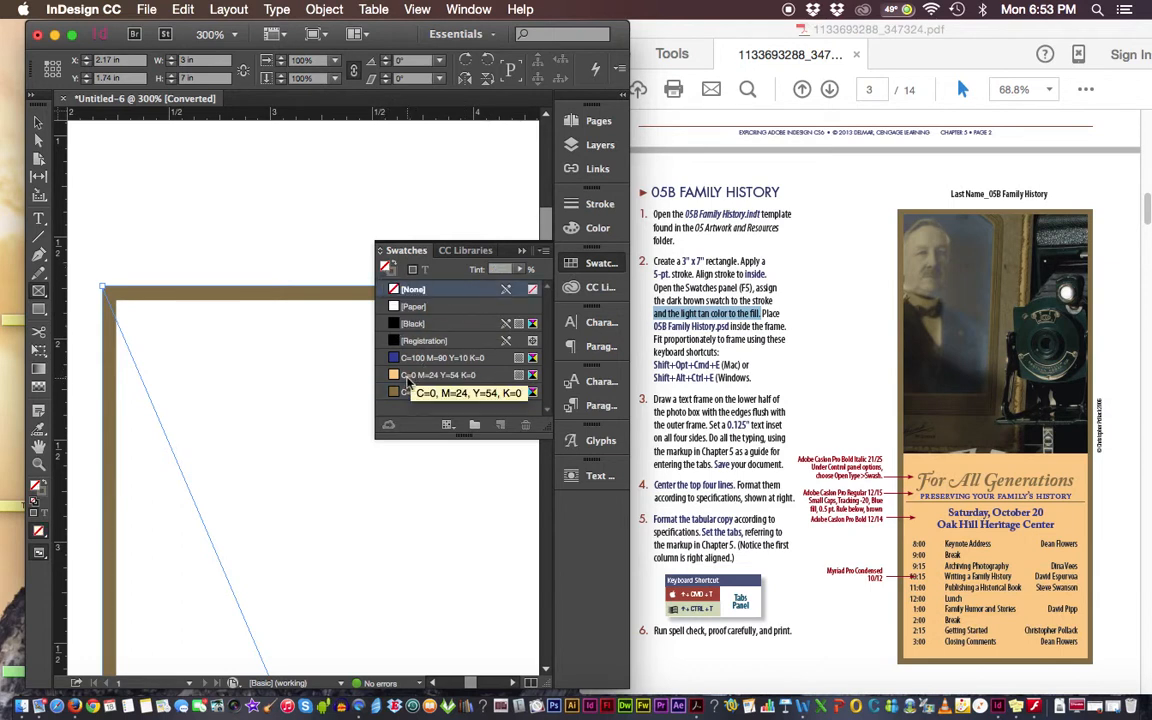
click(408, 376)
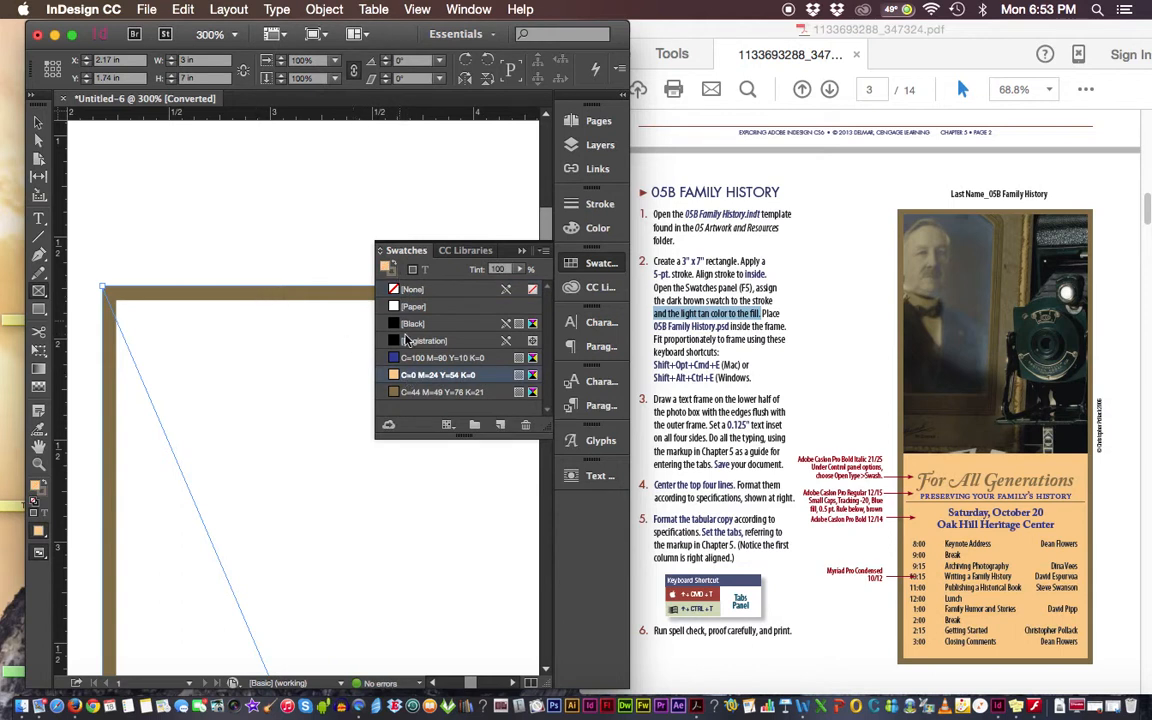
key(super+minus)
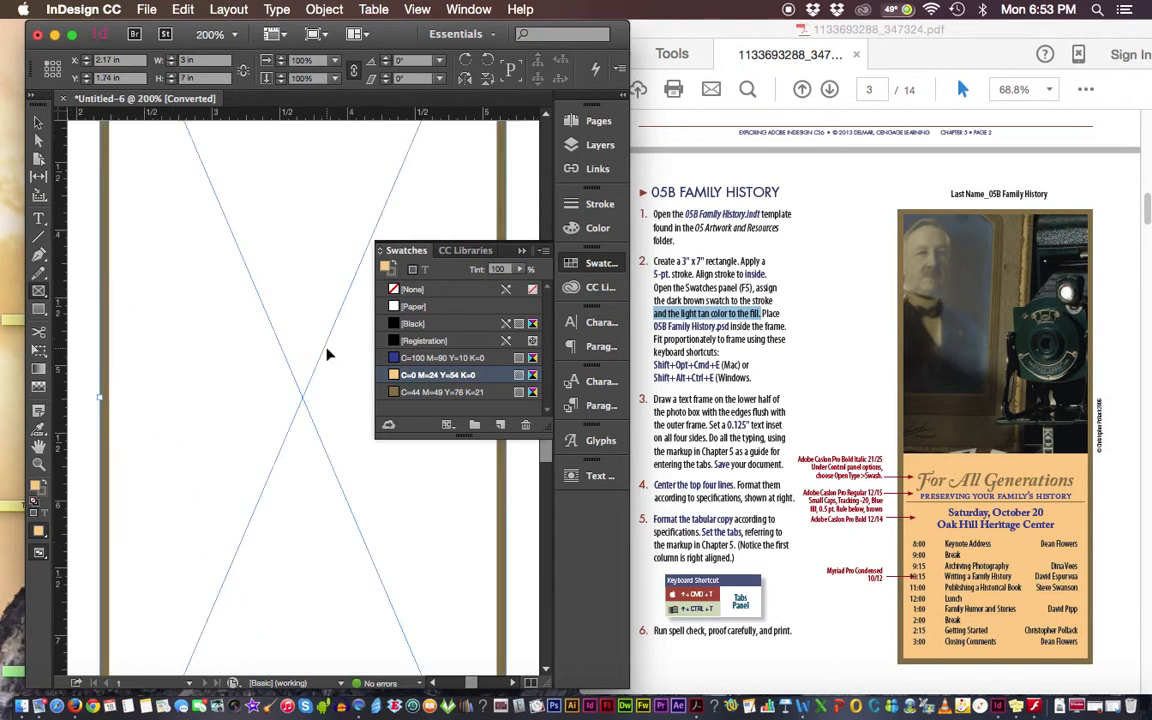
key(super+minus)
key(super+minus)
key(super+minus)
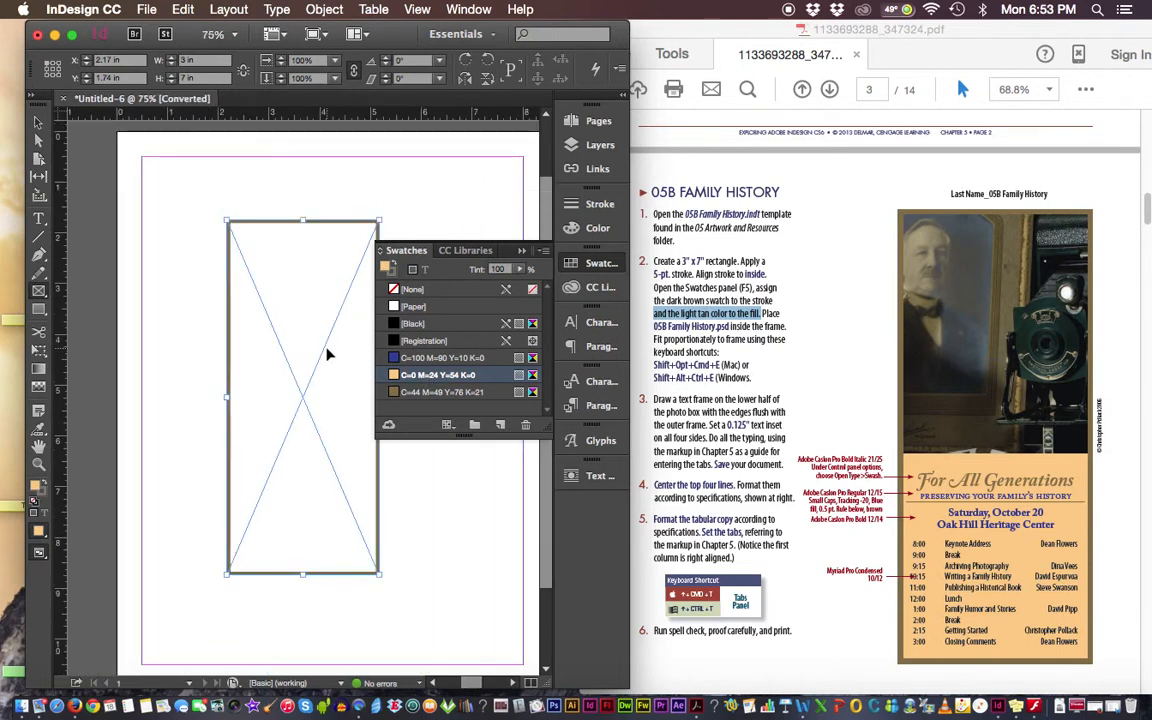
Fill the frame with the light tan swatch C=0 M=24 Y=54 K=0 and highlight the file name 05B Family History.psd in the PDF instructions.
click(410, 377)
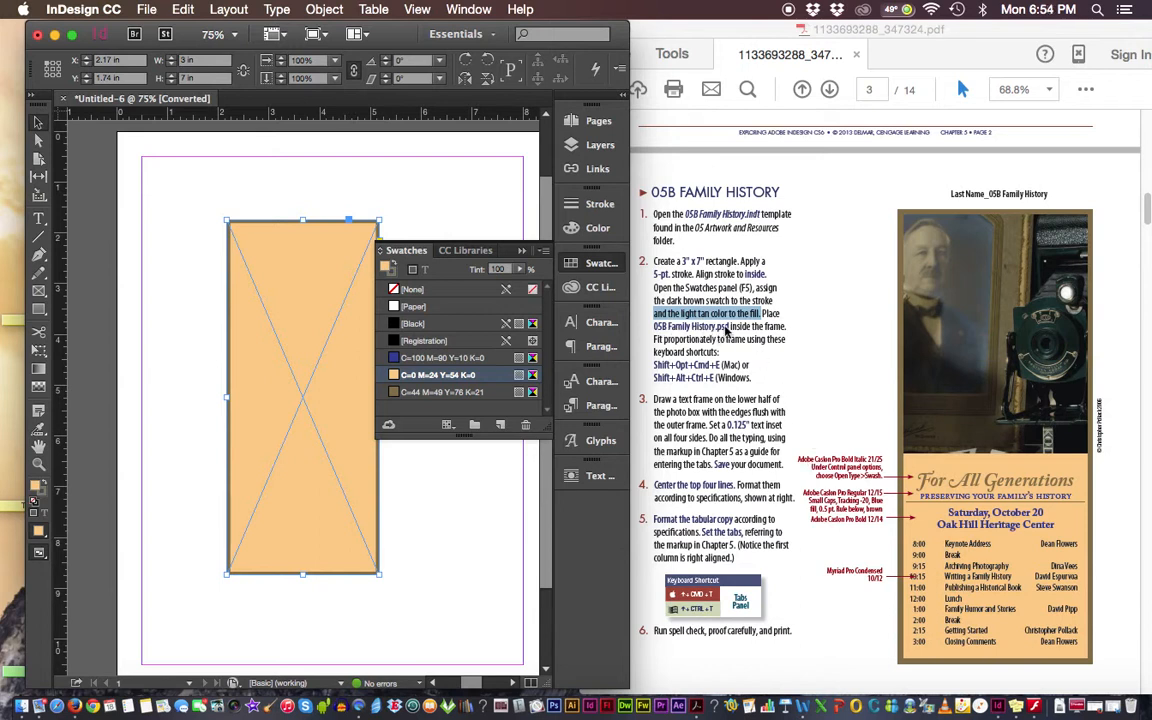
click(683, 326)
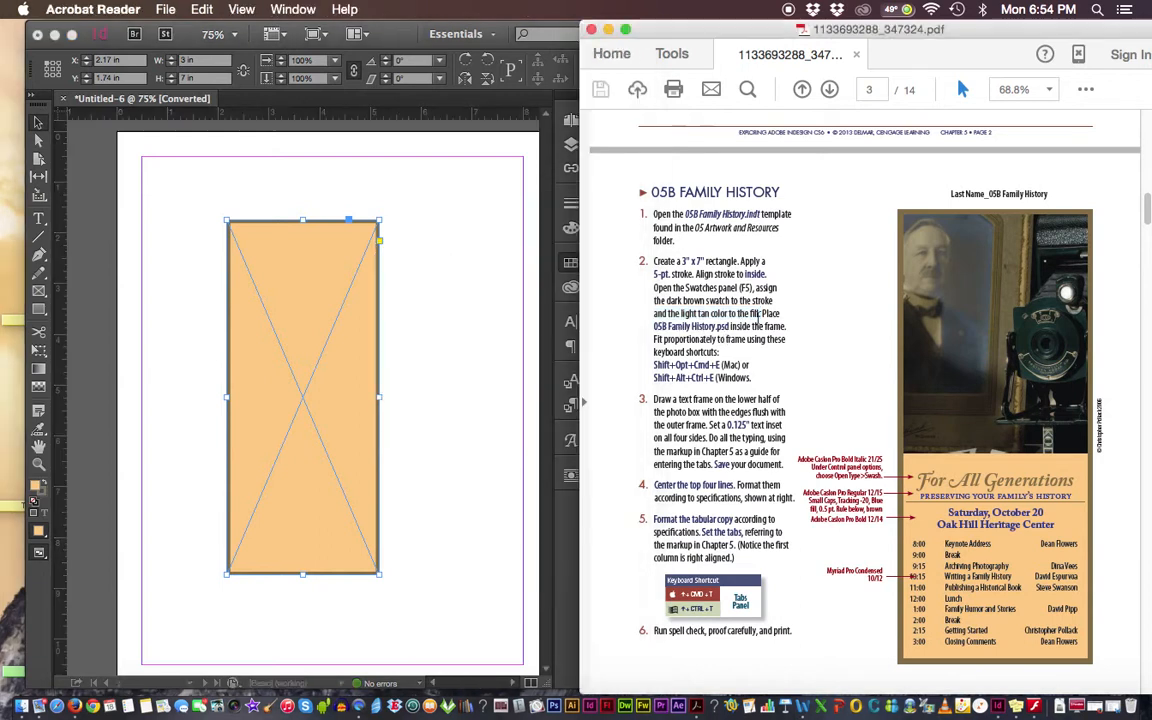
drag(653, 326, 728, 327)
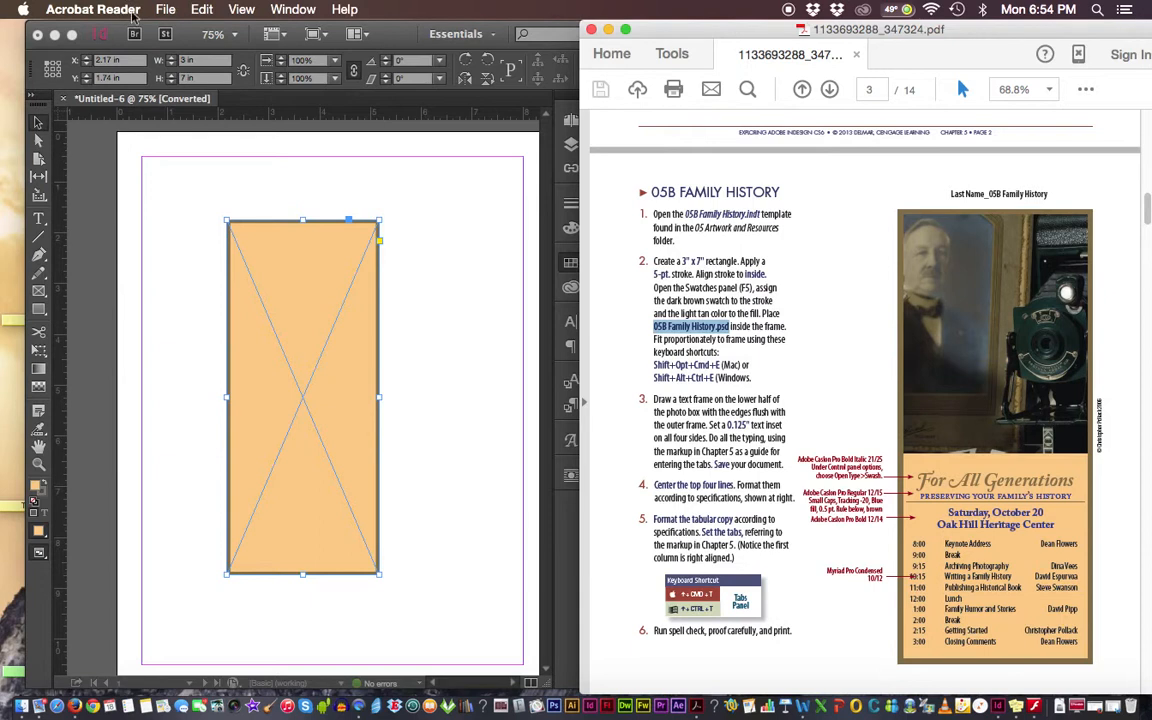
Switch back to the InDesign document and collapse the Swatches panel, keeping the tan frame selected.
click(230, 238)
key(F5)
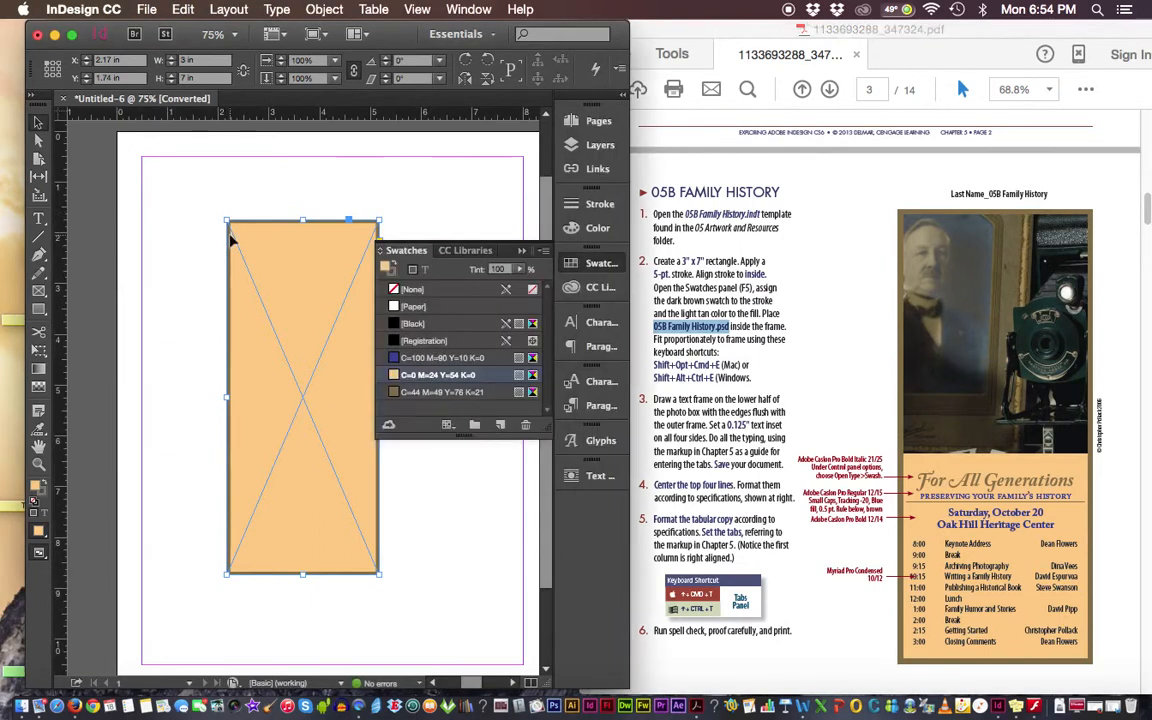
click(338, 241)
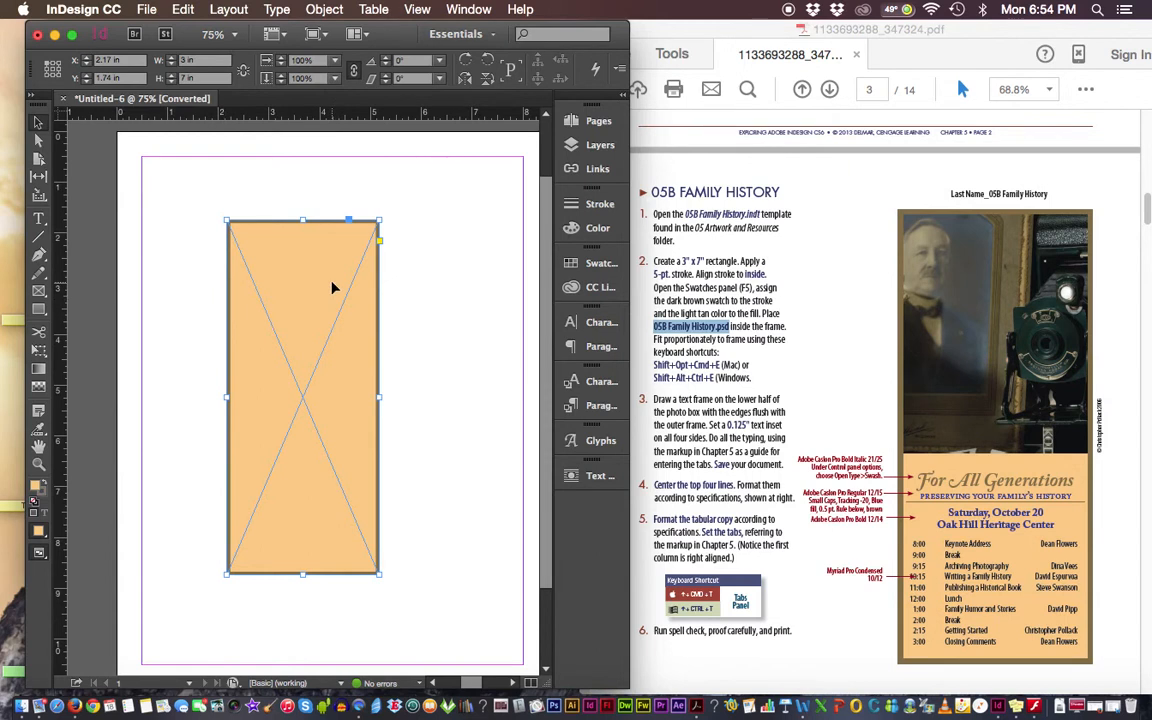
Start placing a file in the selected frame and browse to FTC, COURSES, the AGD2020 applied design folder, 05 Artwork and Resources.
click(142, 10)
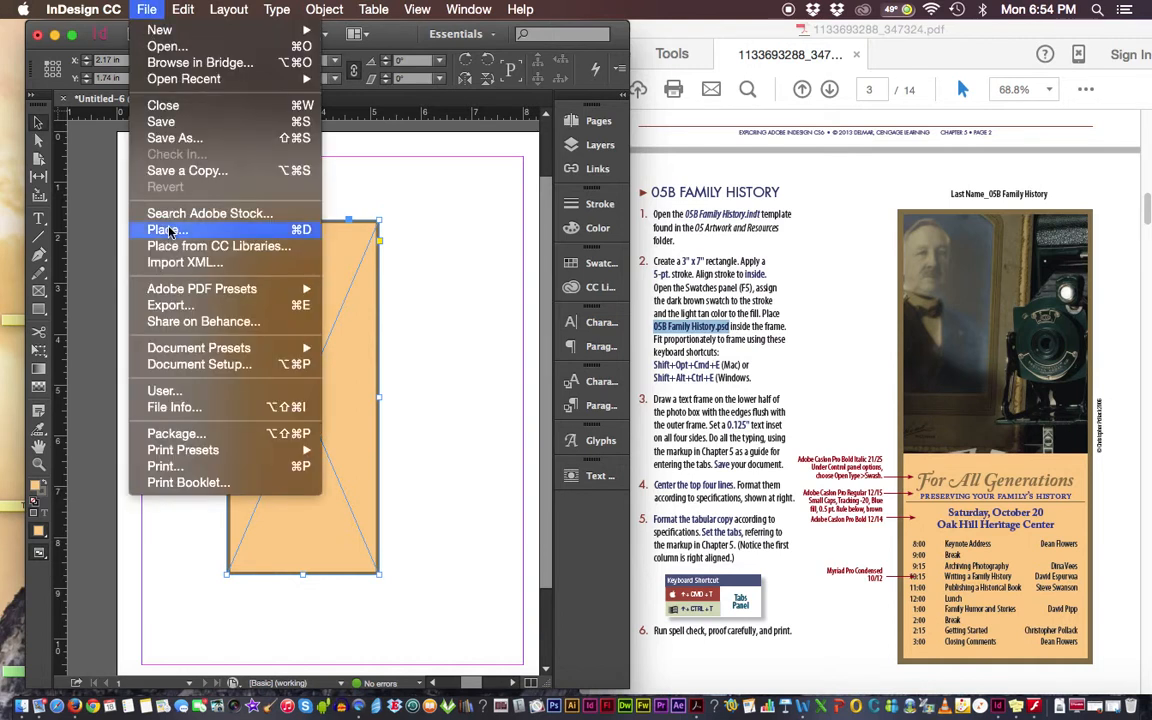
click(168, 231)
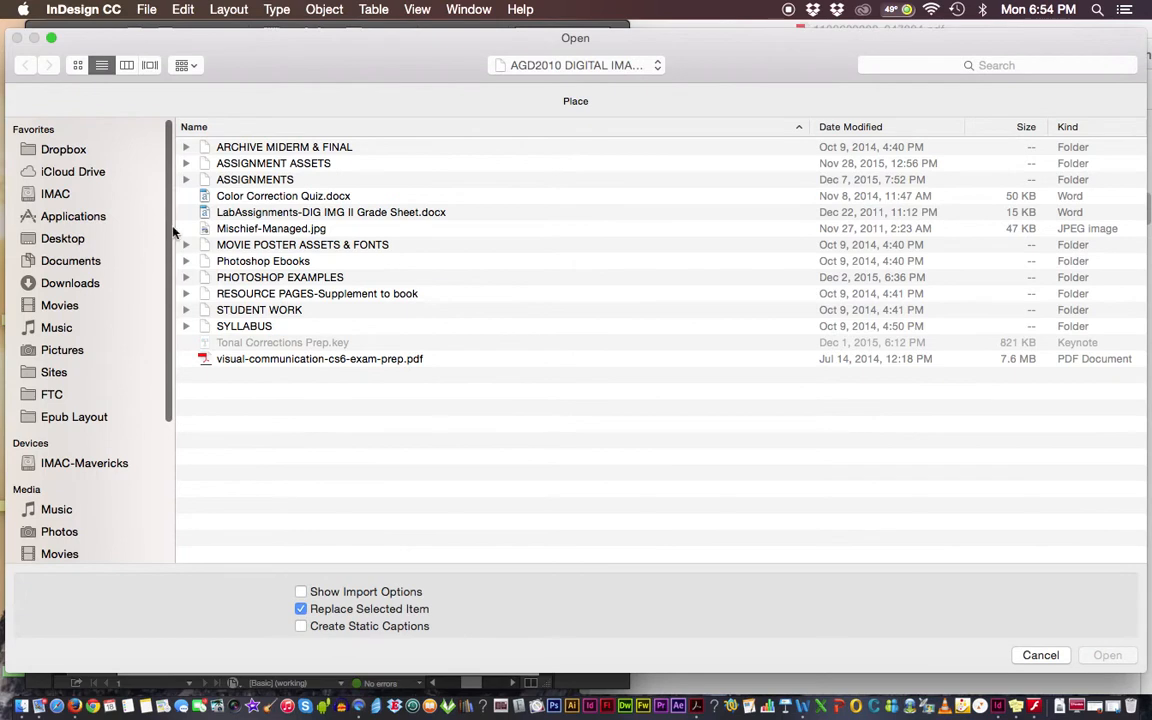
click(100, 284)
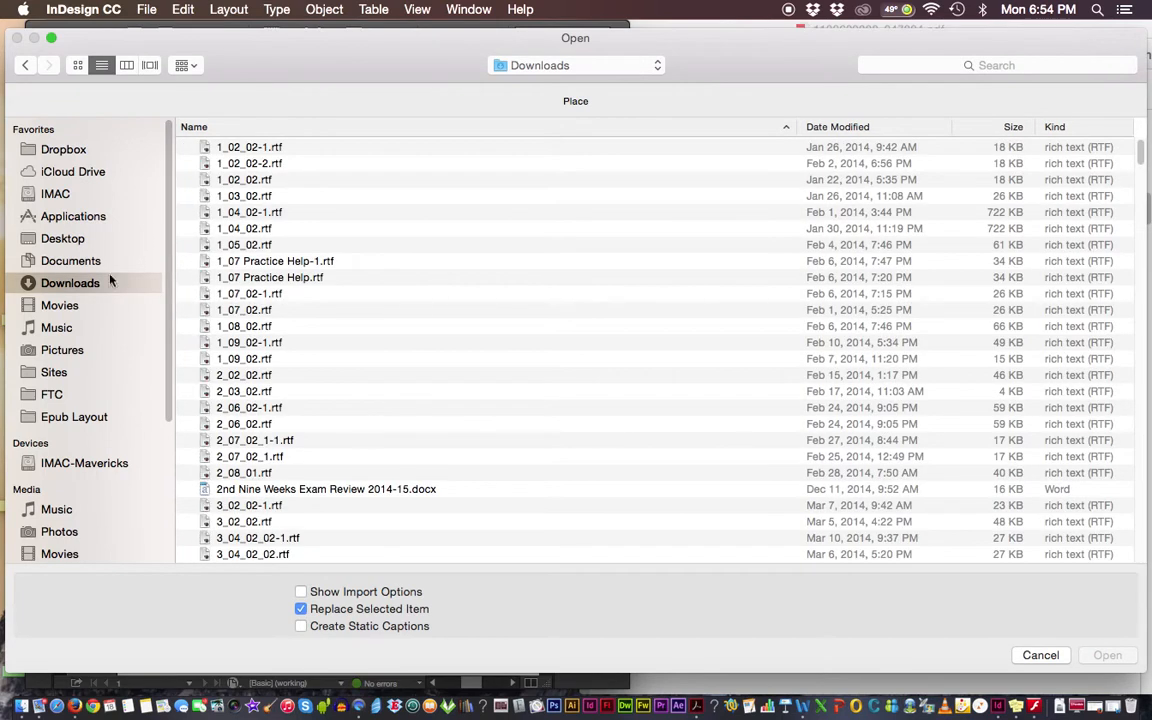
click(85, 260)
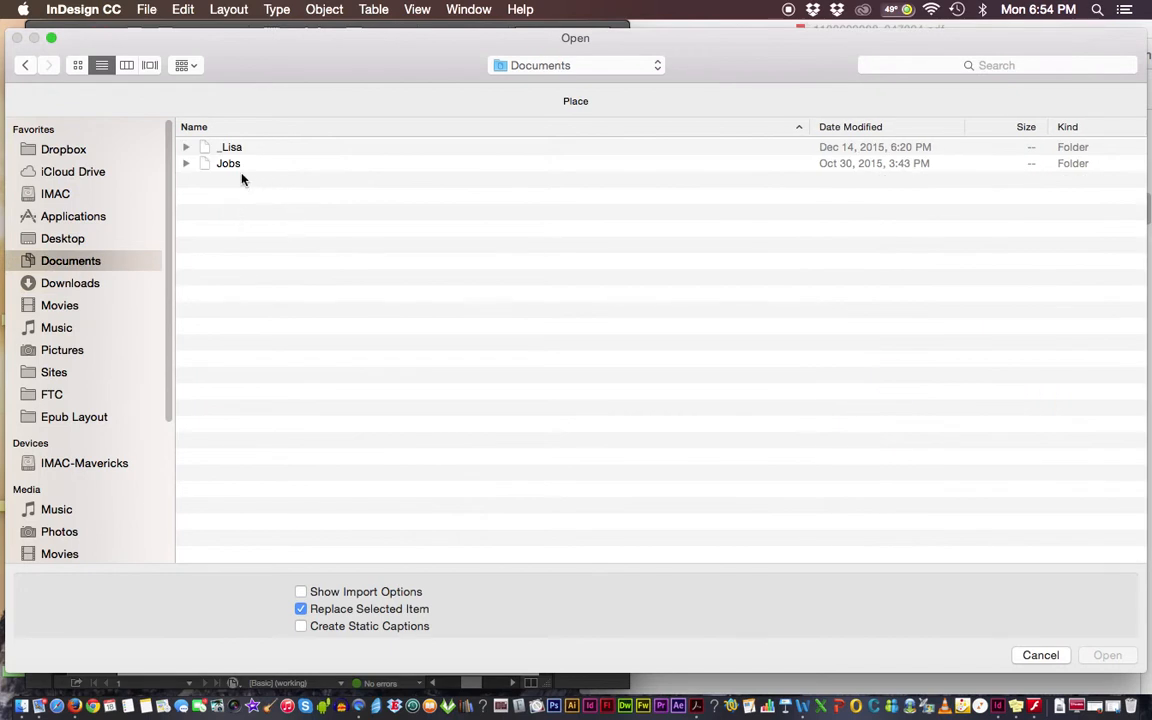
double_click(234, 165)
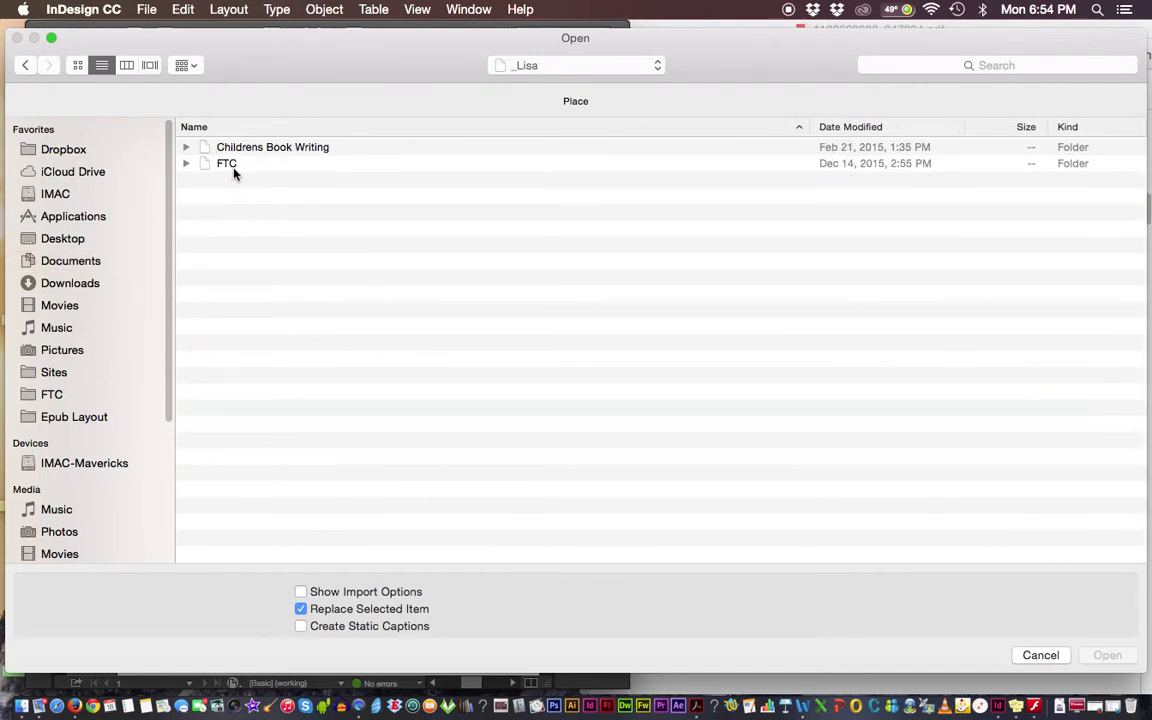
click(230, 408)
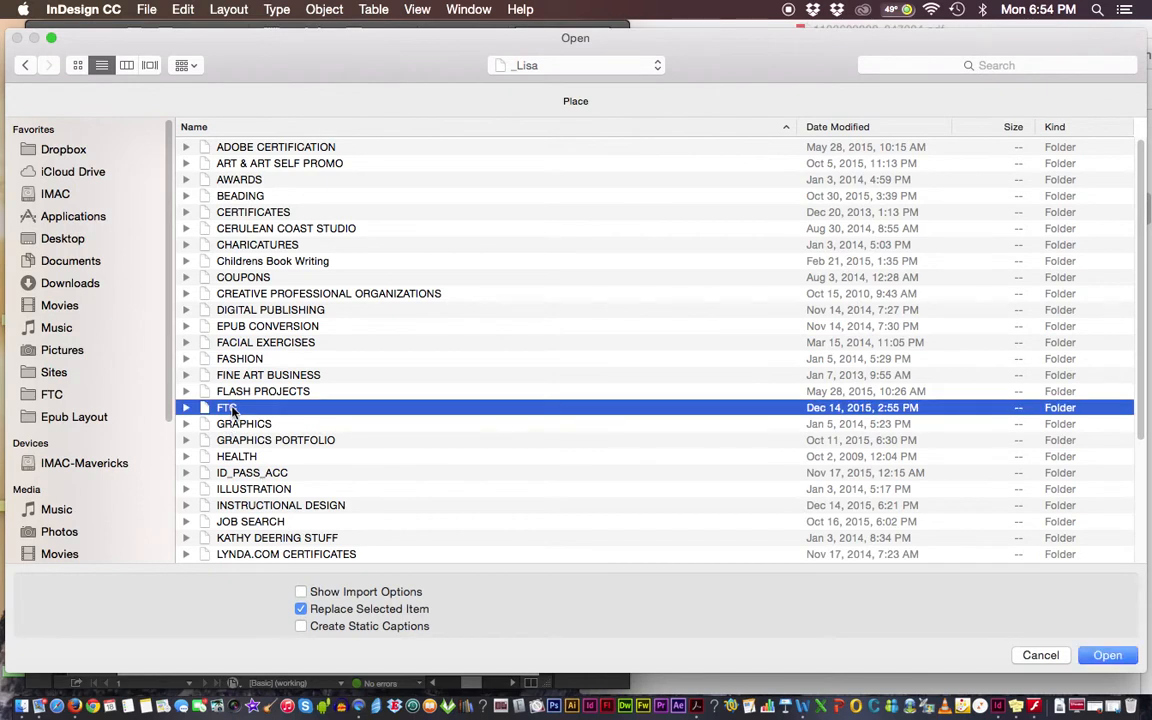
double_click(230, 408)
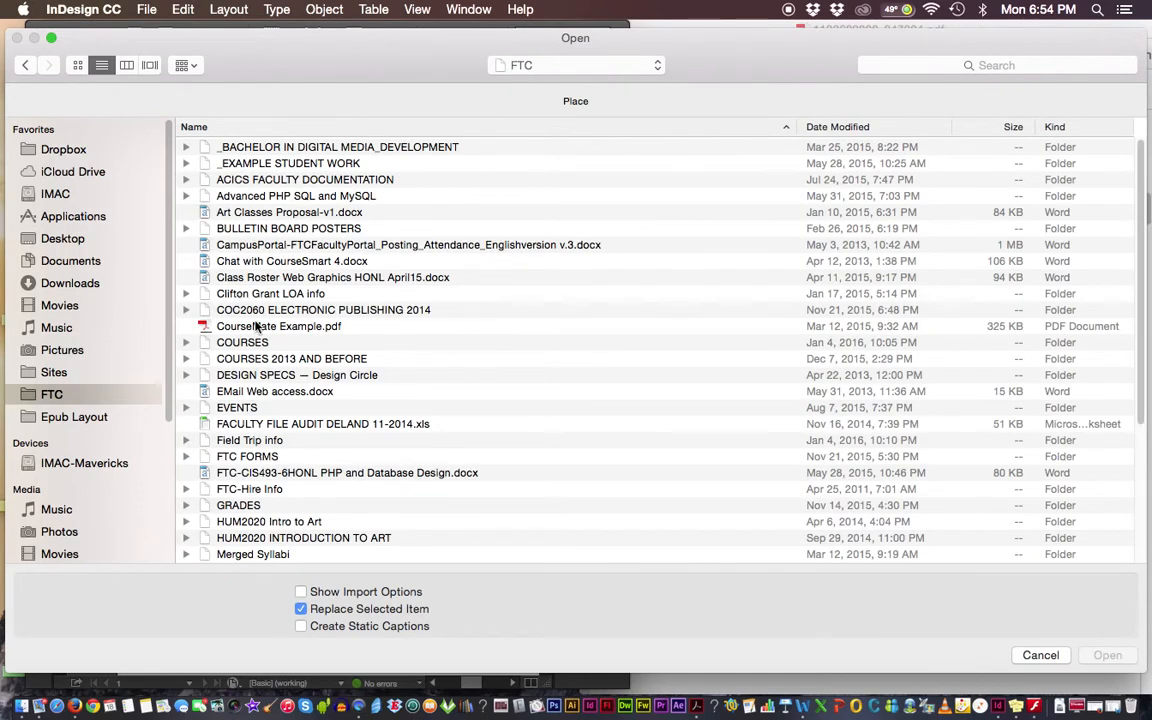
double_click(246, 342)
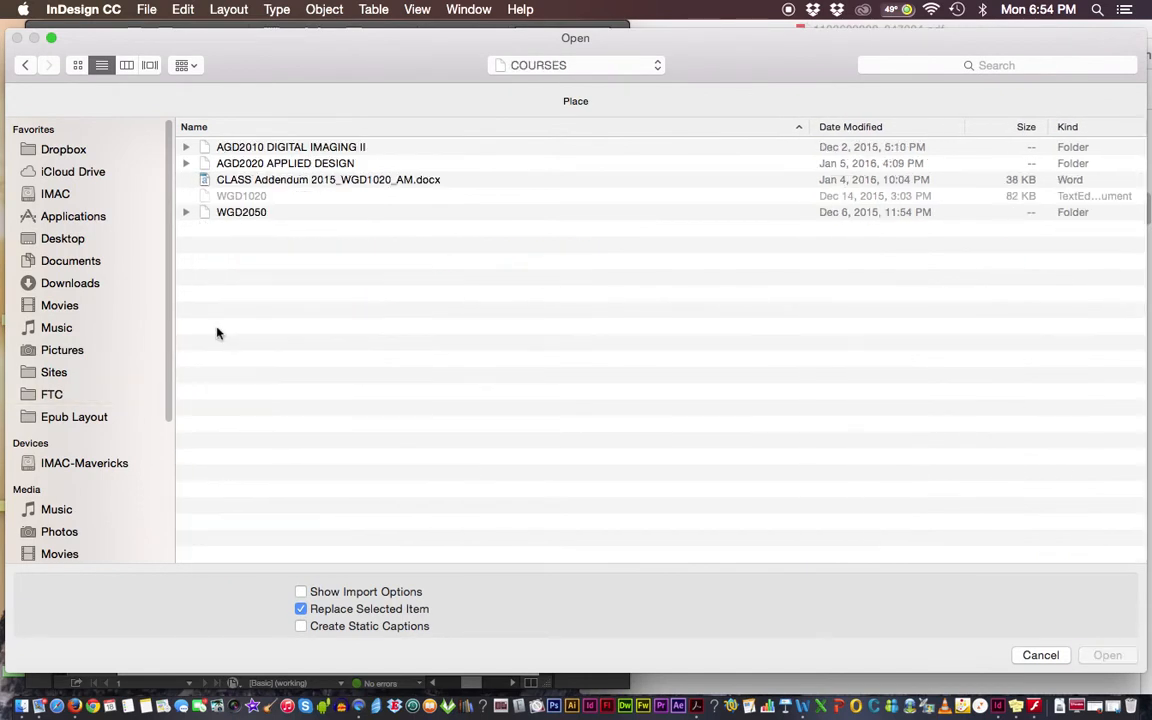
double_click(272, 164)
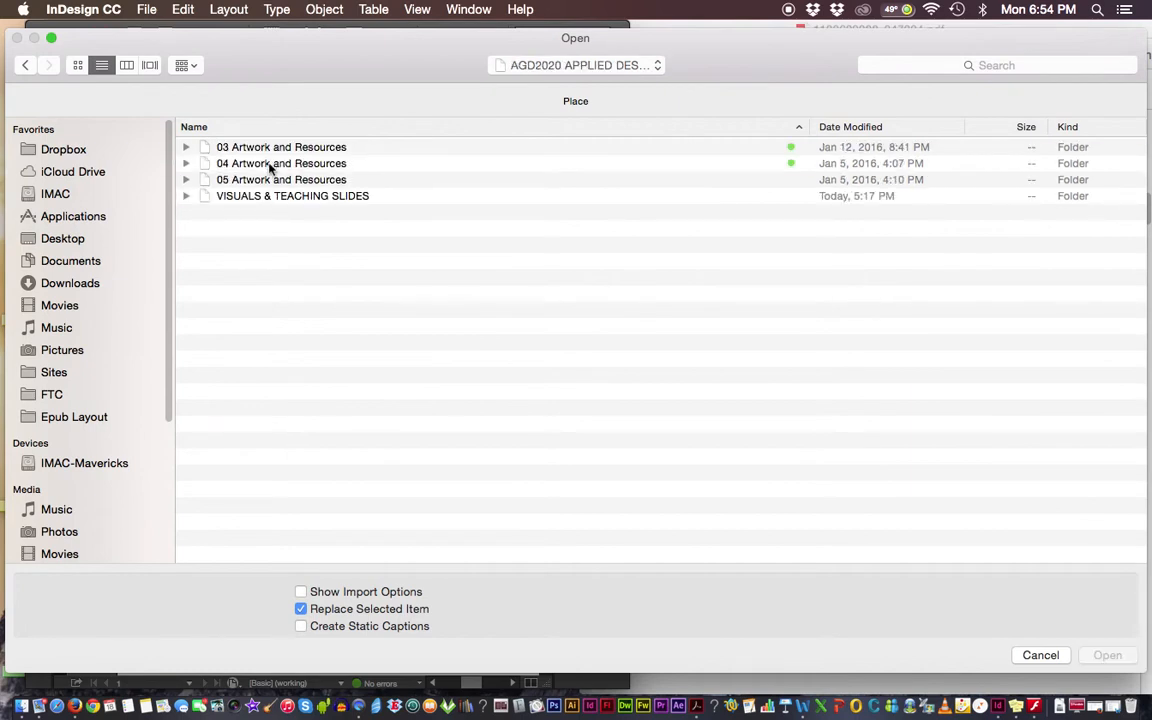
double_click(260, 180)
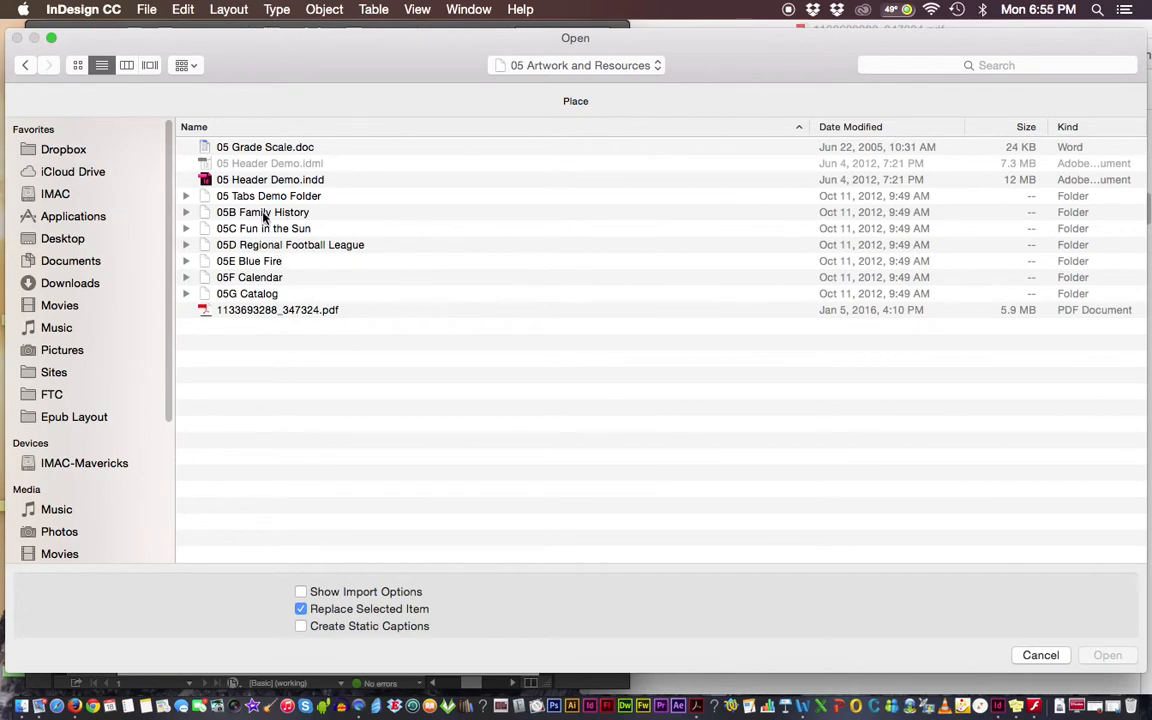
Place 05B Family History.psd from the 05B Family History folder into the selected frame.
double_click(264, 214)
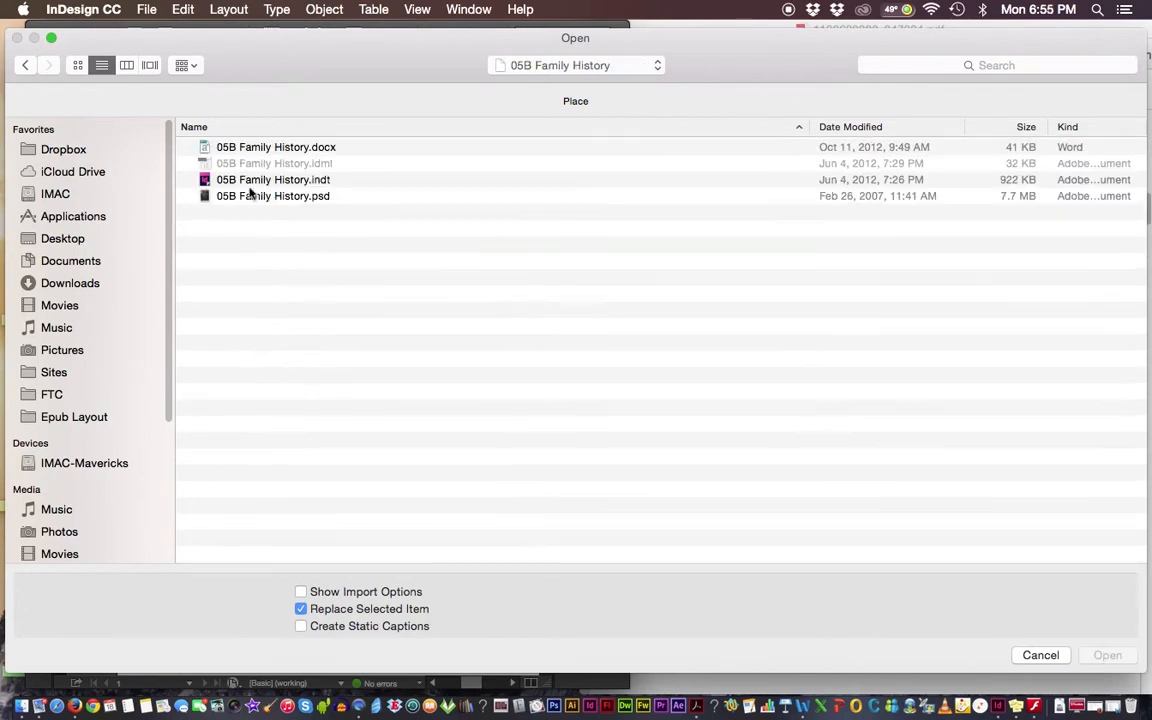
click(258, 196)
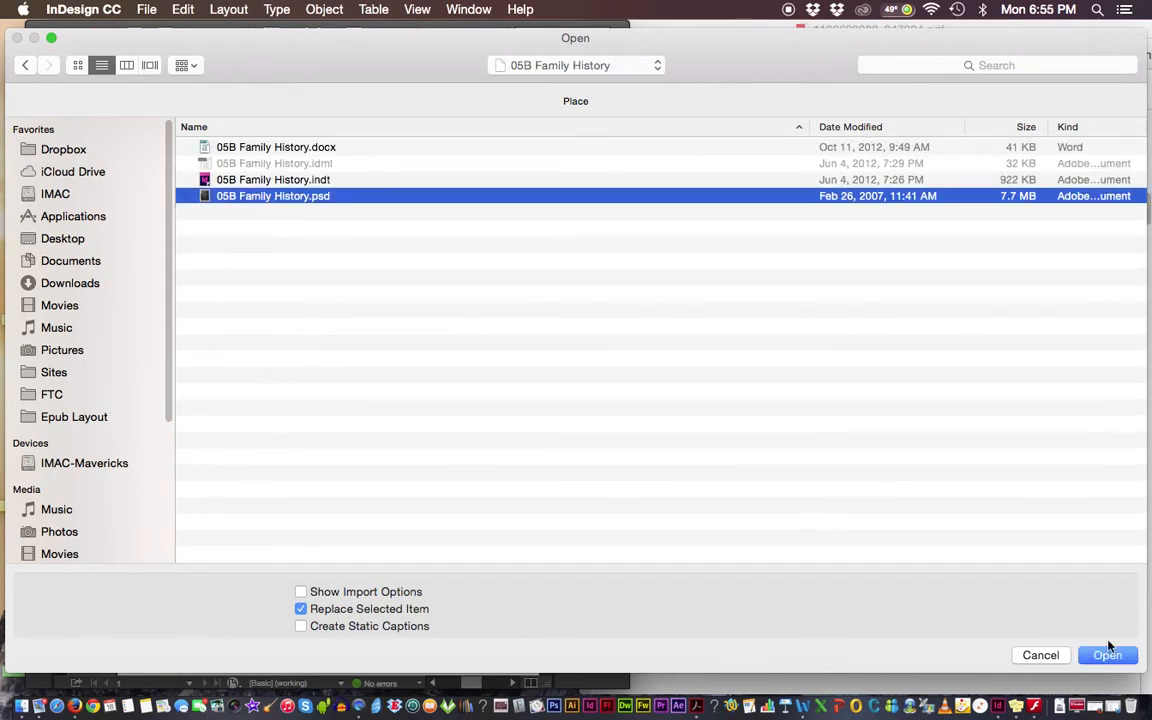
click(1107, 655)
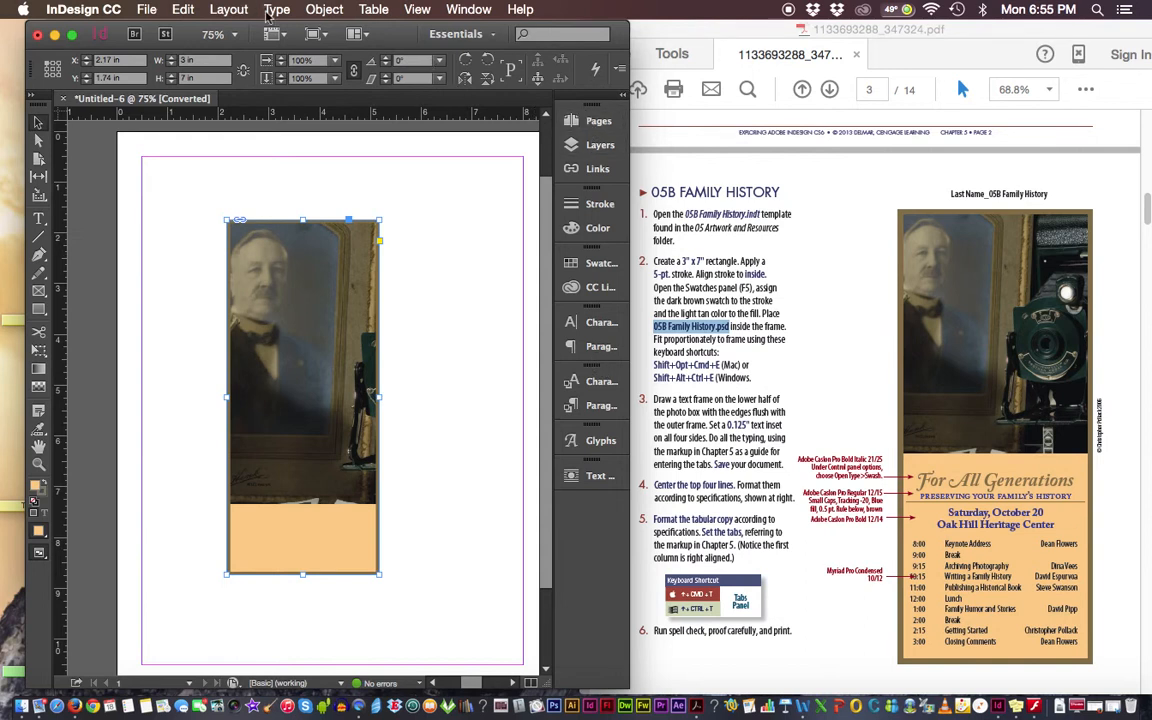
Fit the placed photo proportionally inside its frame using the Fit Content Proportionally command.
click(273, 10)
click(322, 10)
click(322, 10)
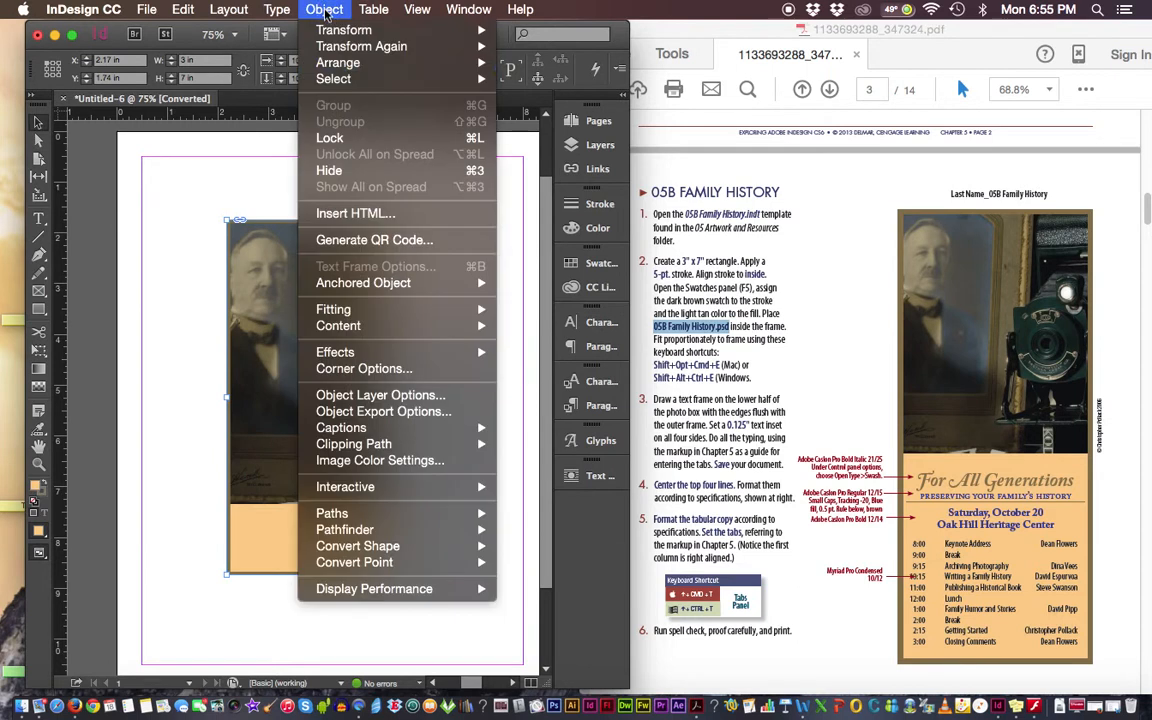
mouse_move(377, 288)
mouse_move(370, 313)
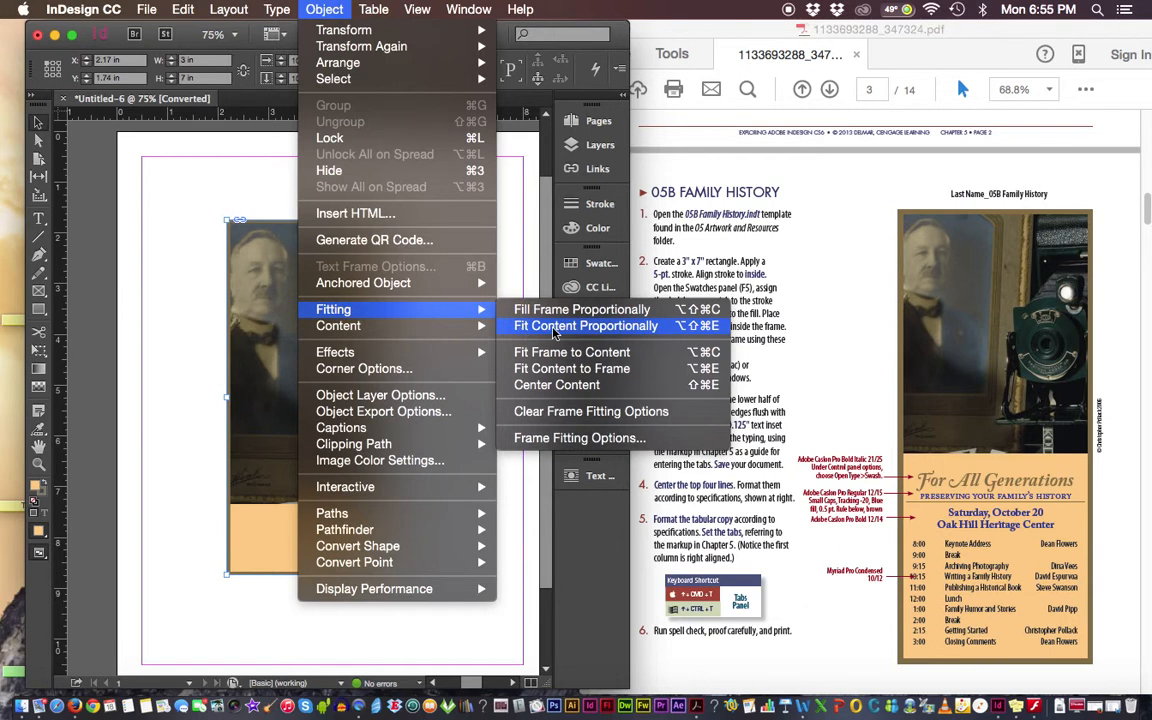
click(627, 326)
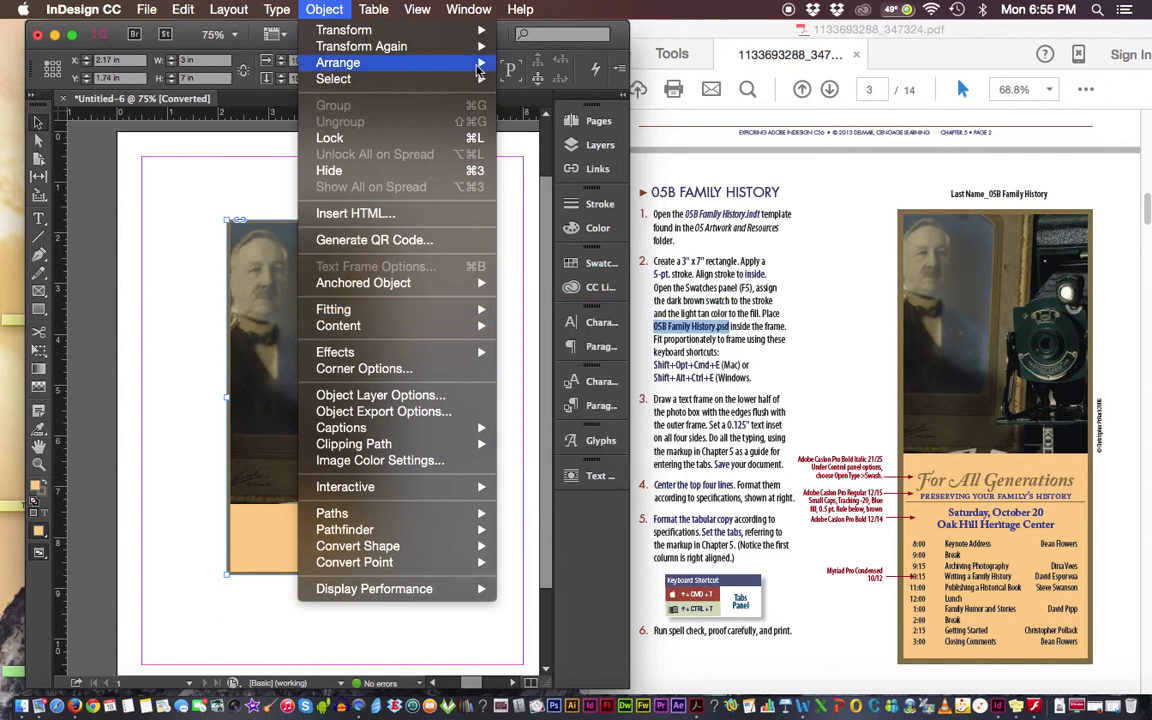
click(469, 9)
click(482, 11)
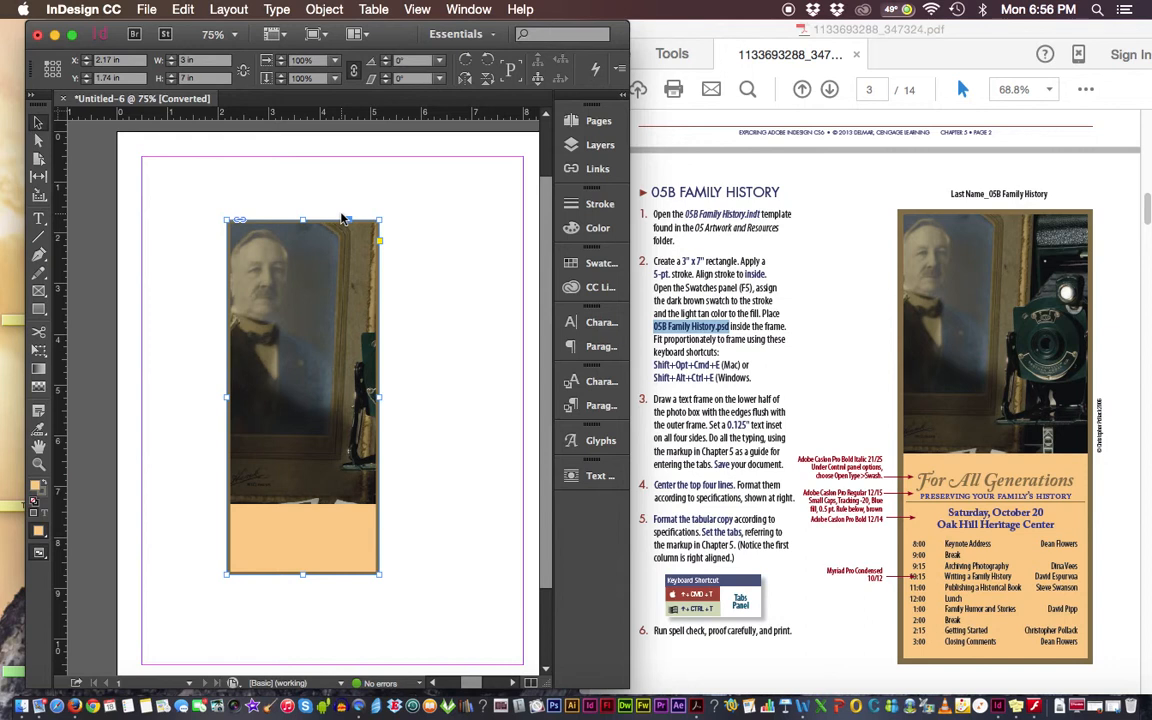
key(alt+shift+super+e)
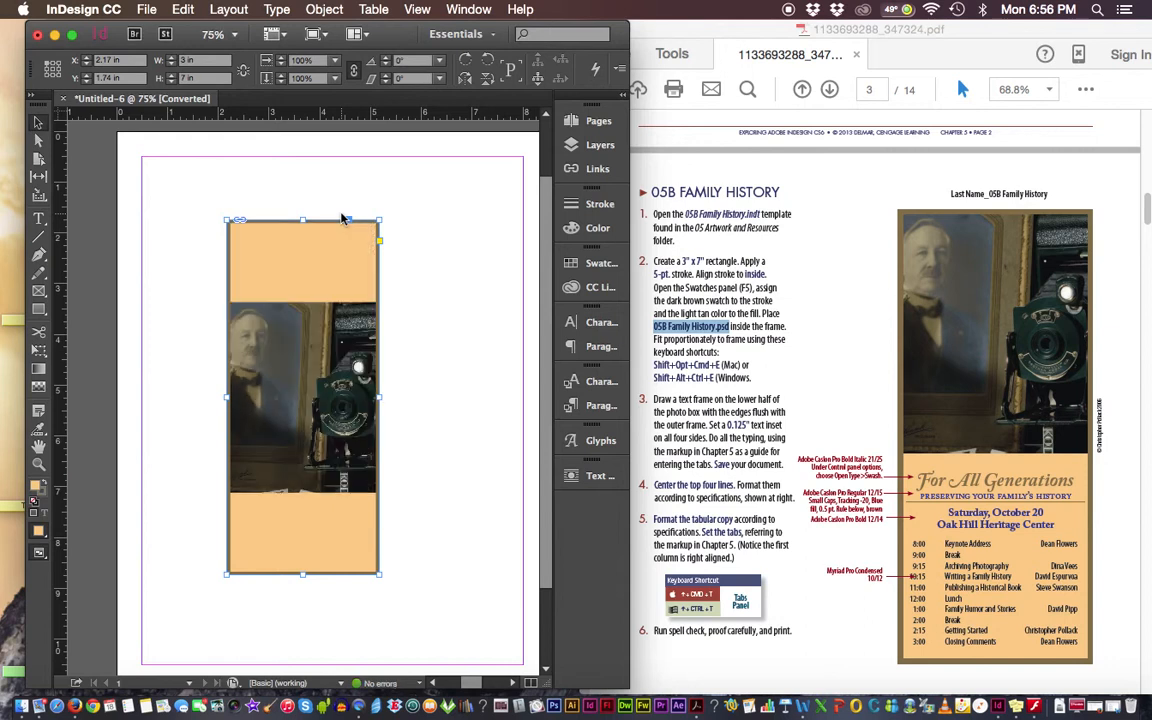
Select the photo inside the frame, set its vertical offset Y+ to 0 in to align it with the frame's upper edge, and deselect it.
click(305, 397)
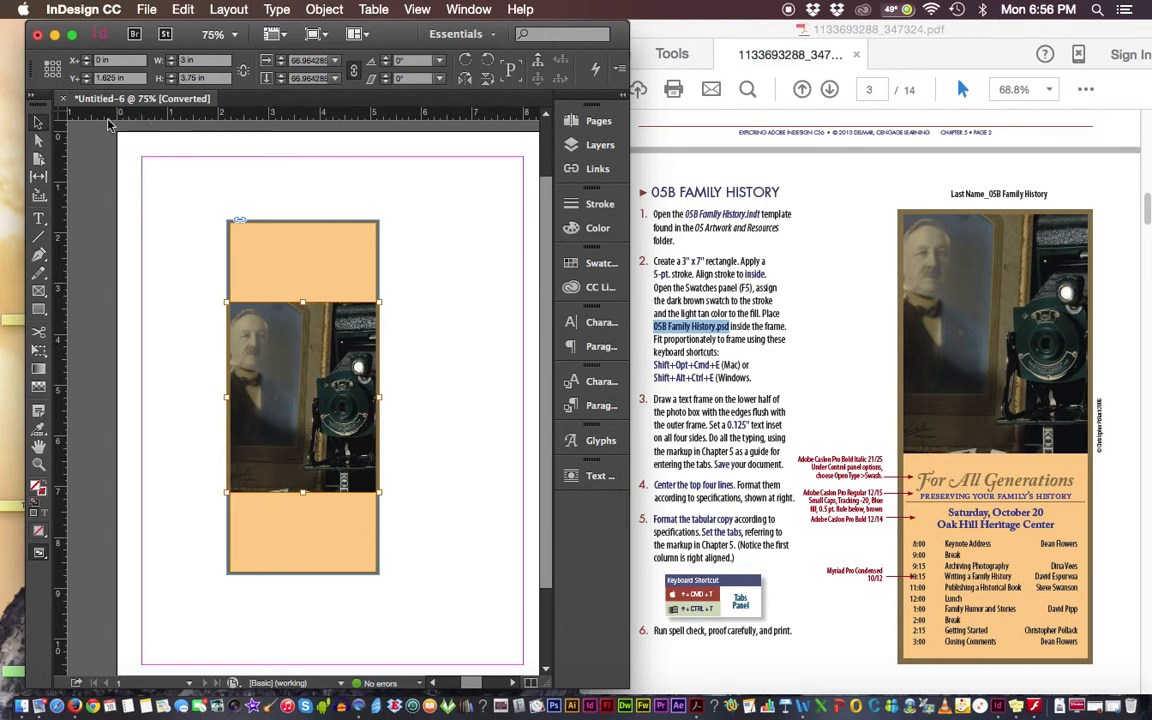
click(297, 394)
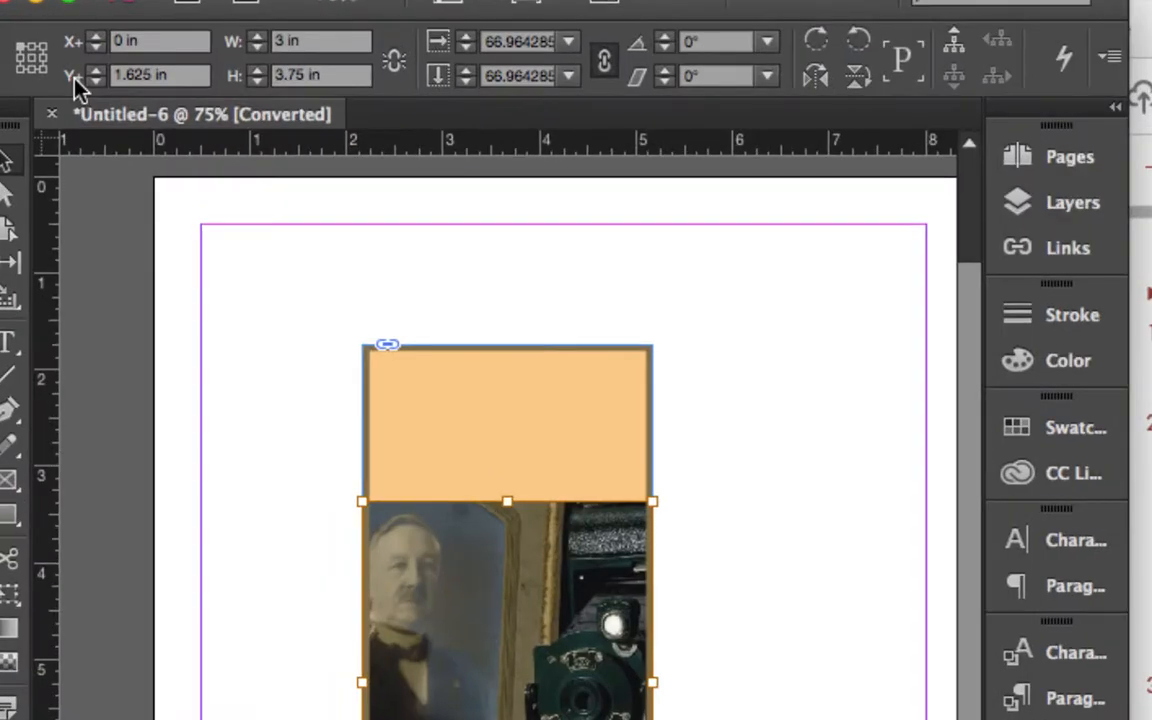
double_click(145, 75)
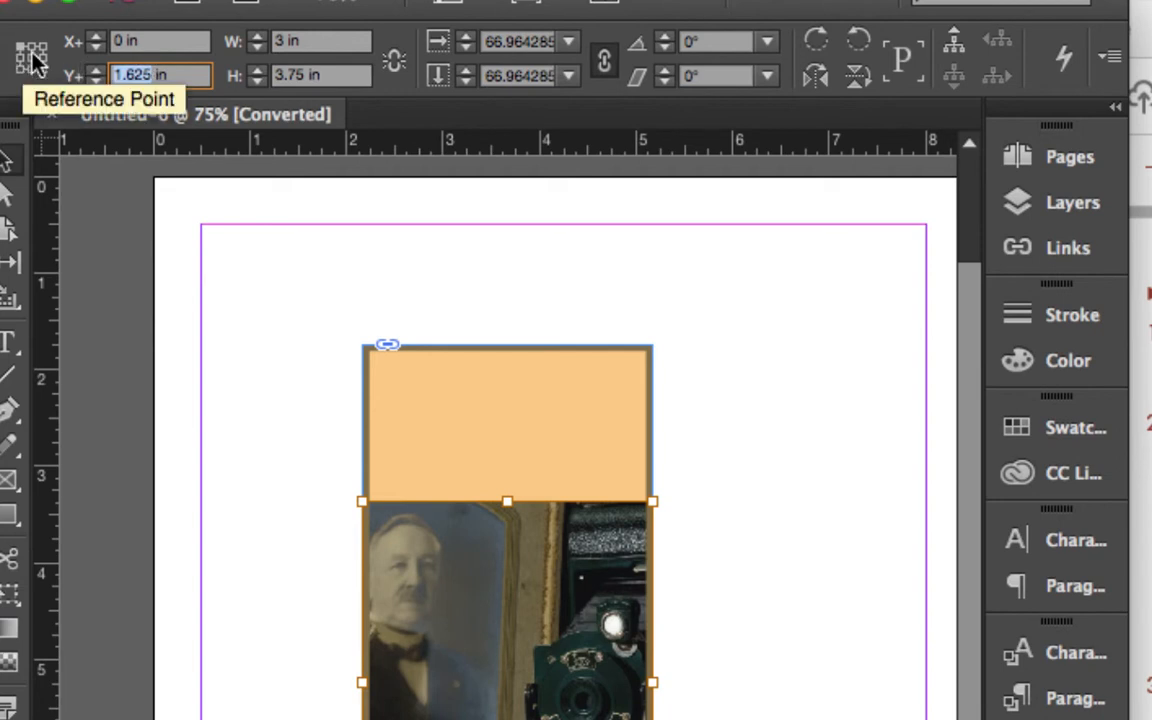
text(0)
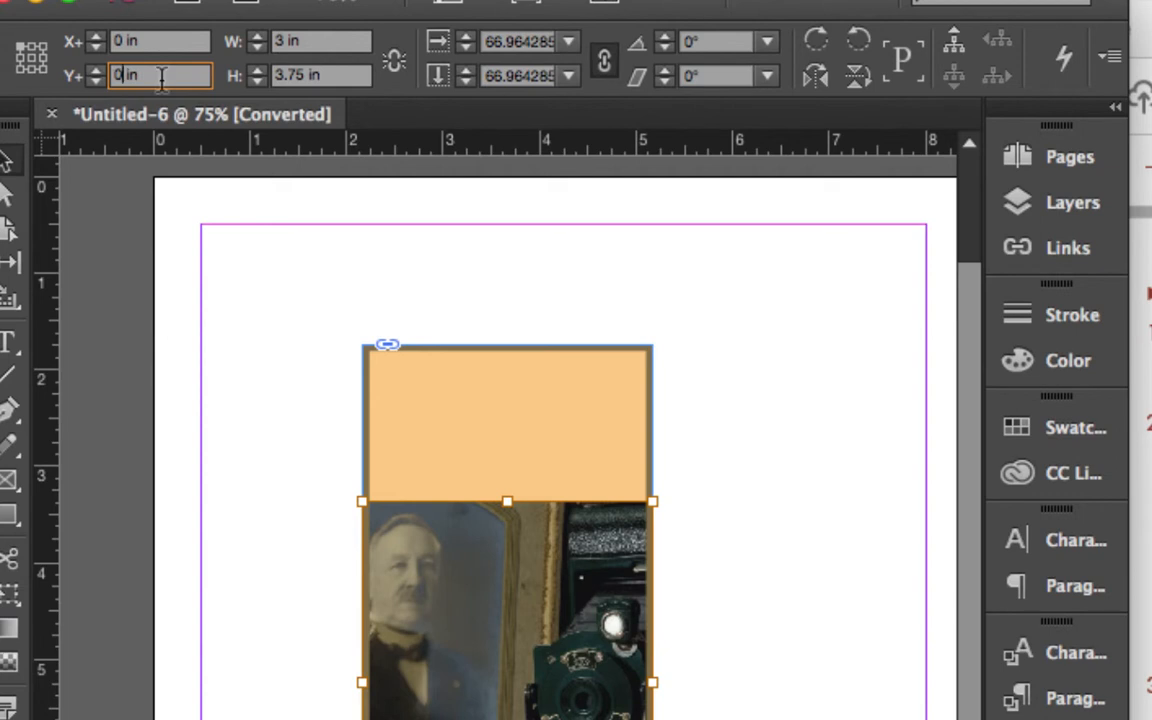
key(Return)
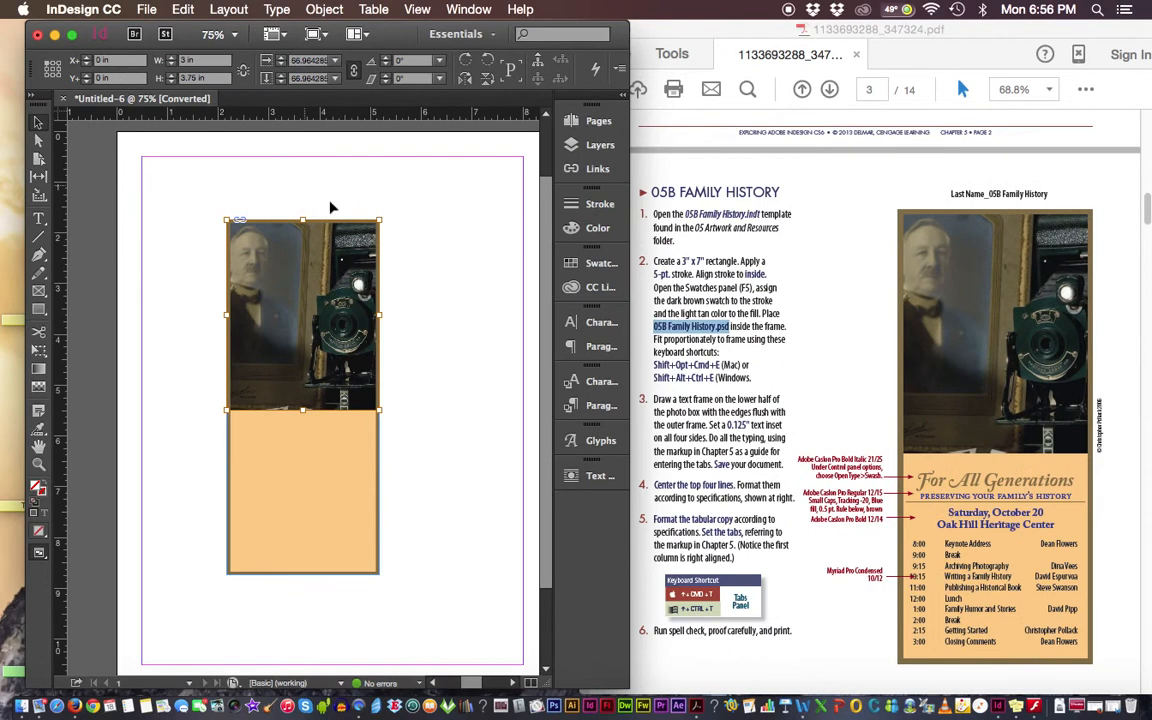
click(443, 280)
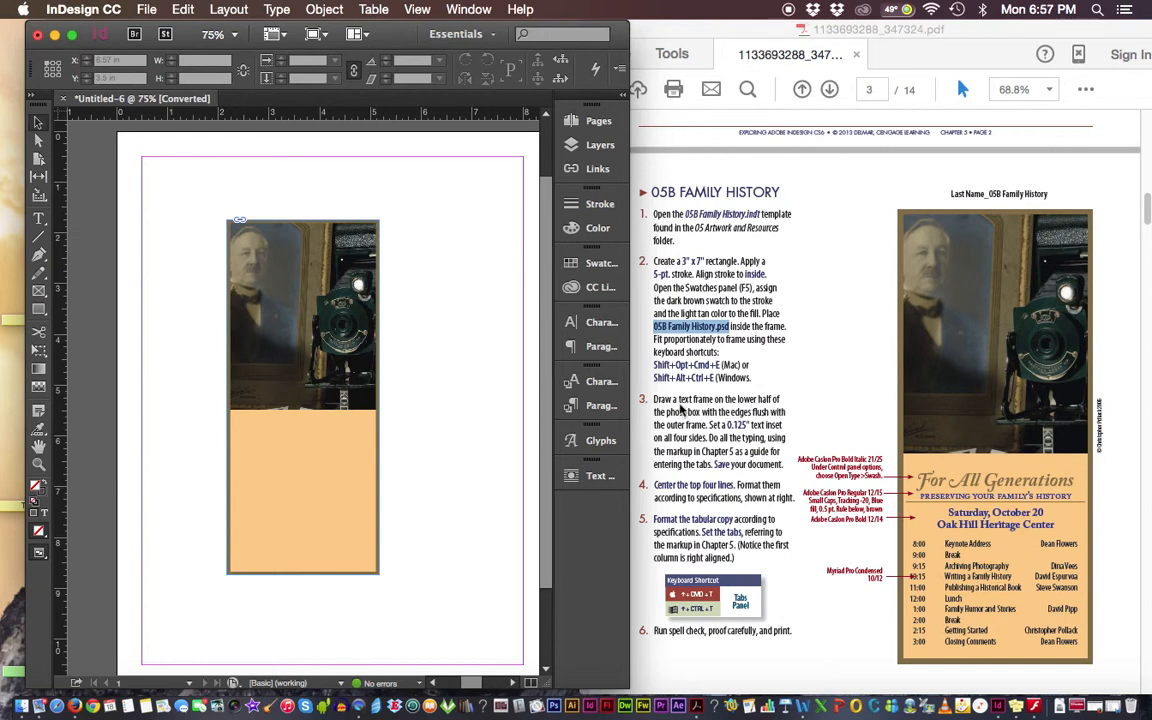
Create a 3 in by 3 in rectangle frame over the tan lower half of the photo box.
mouse_move(654, 399)
mouse_down()
mouse_move(785, 412)
mouse_move(783, 424)
mouse_move(708, 432)
mouse_up()
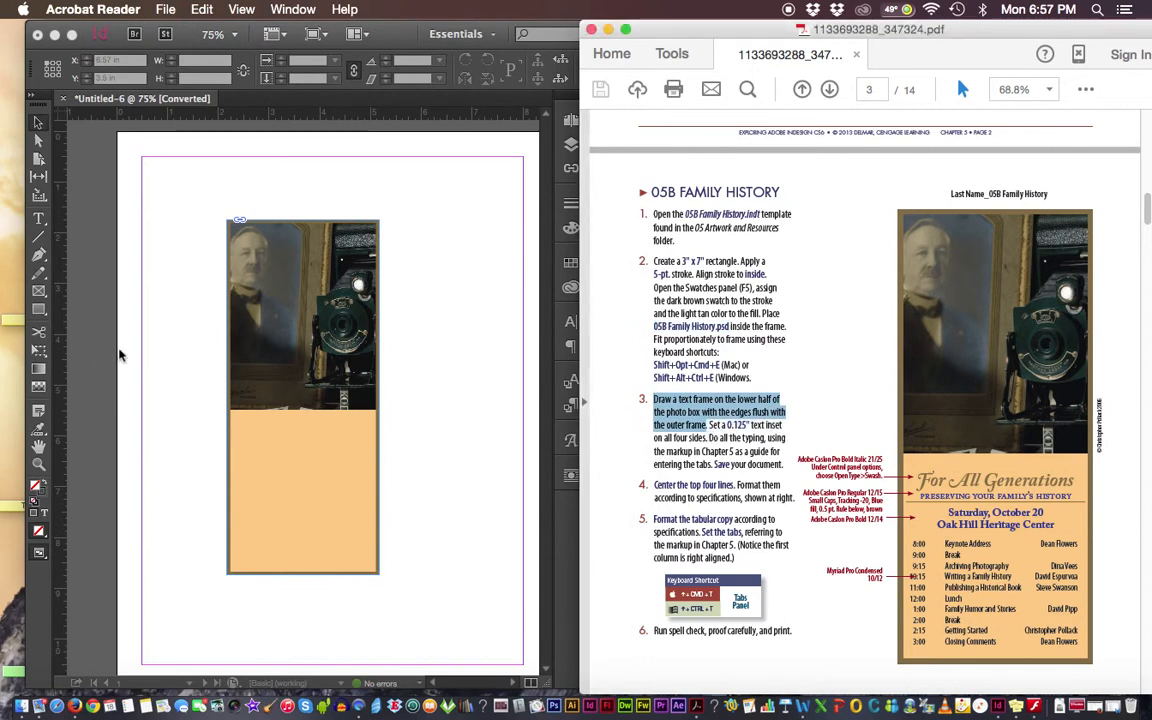
click(38, 295)
drag(303, 397, 323, 495)
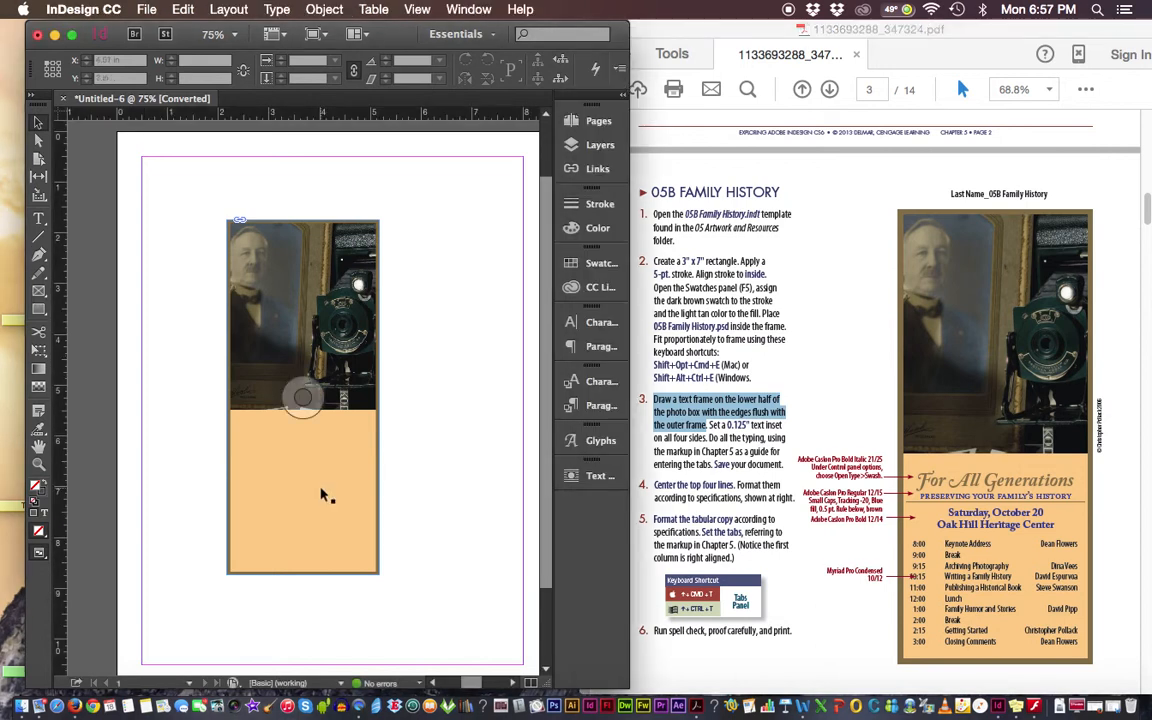
key(super+equal)
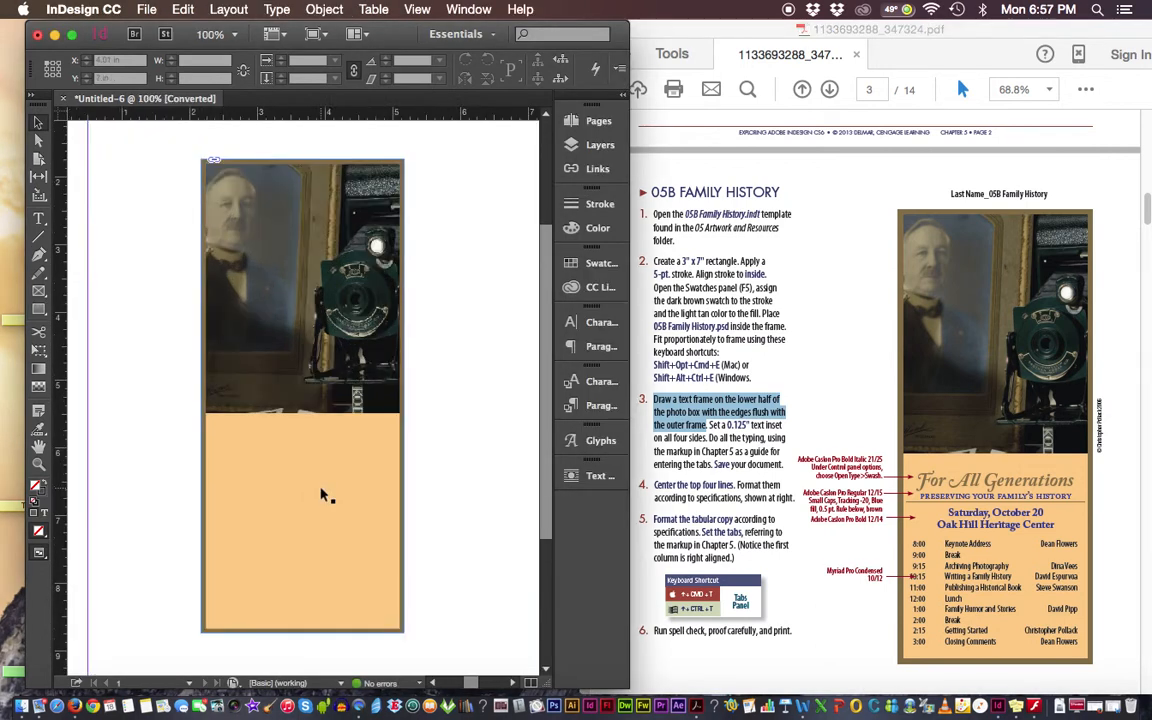
key(super+equal)
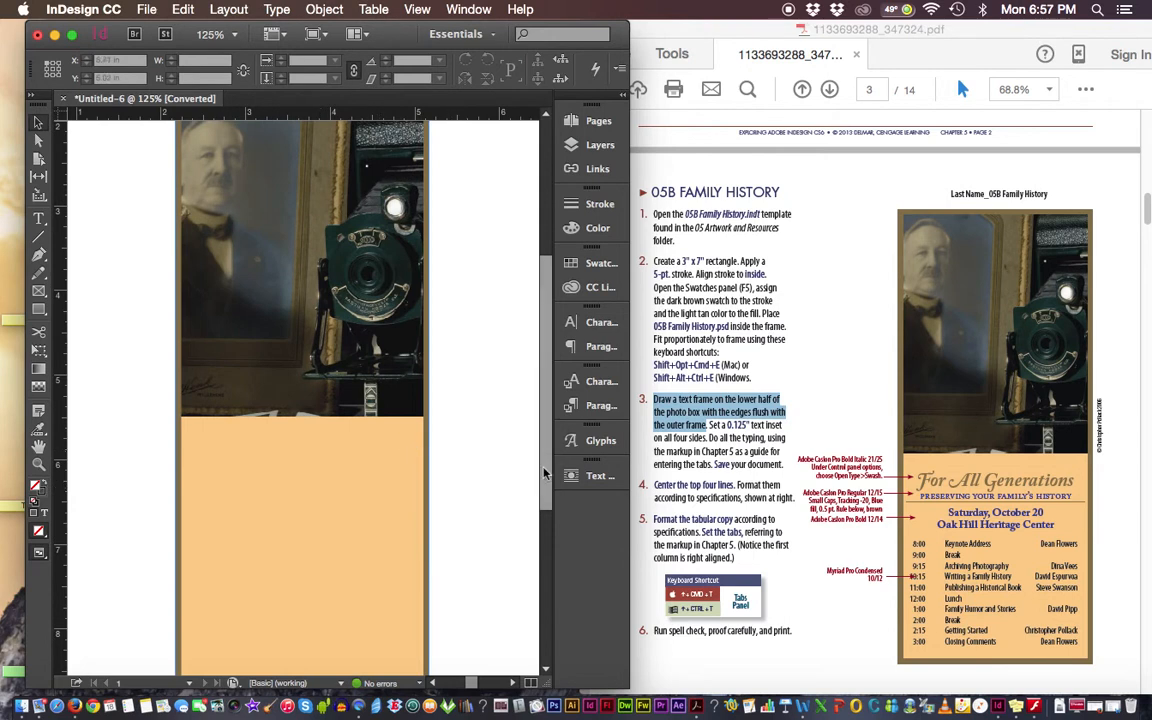
scroll(450, 465, down, 3)
click(302, 362)
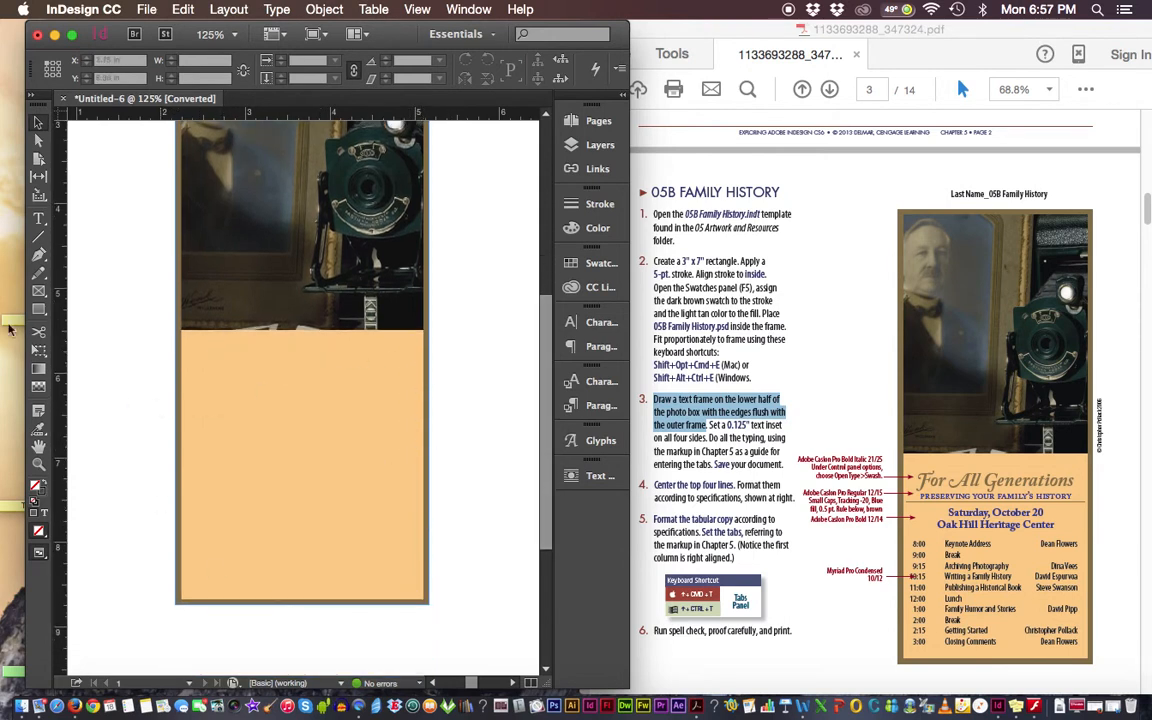
click(37, 292)
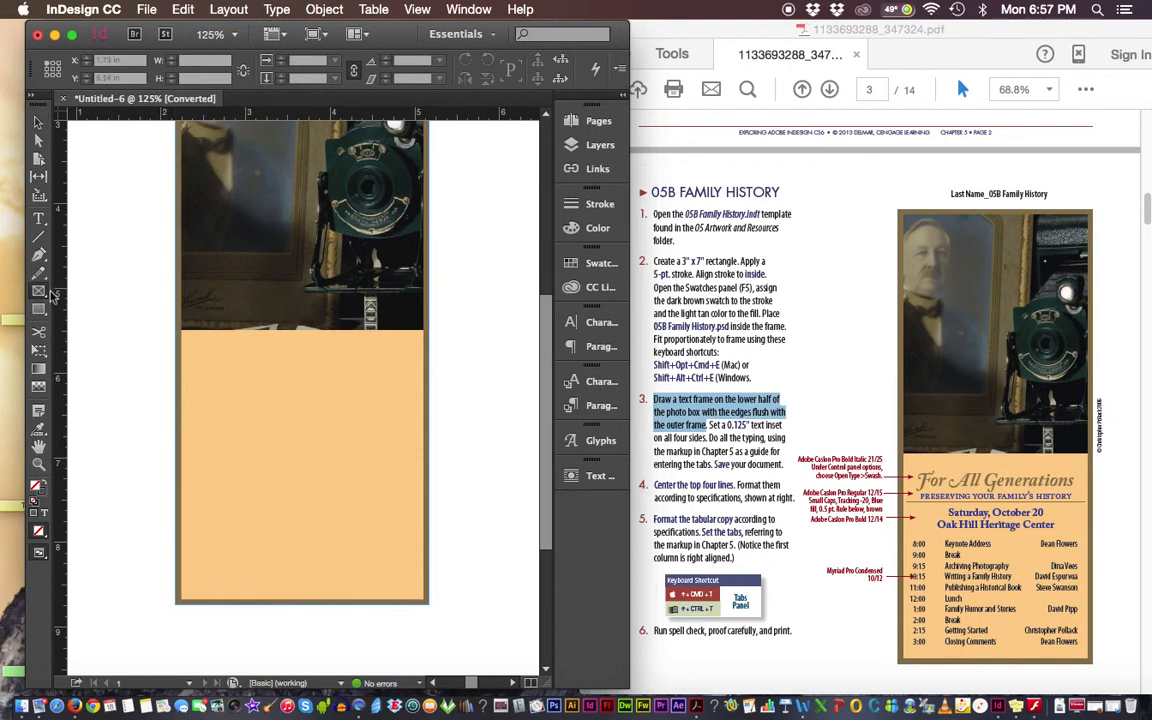
click(173, 341)
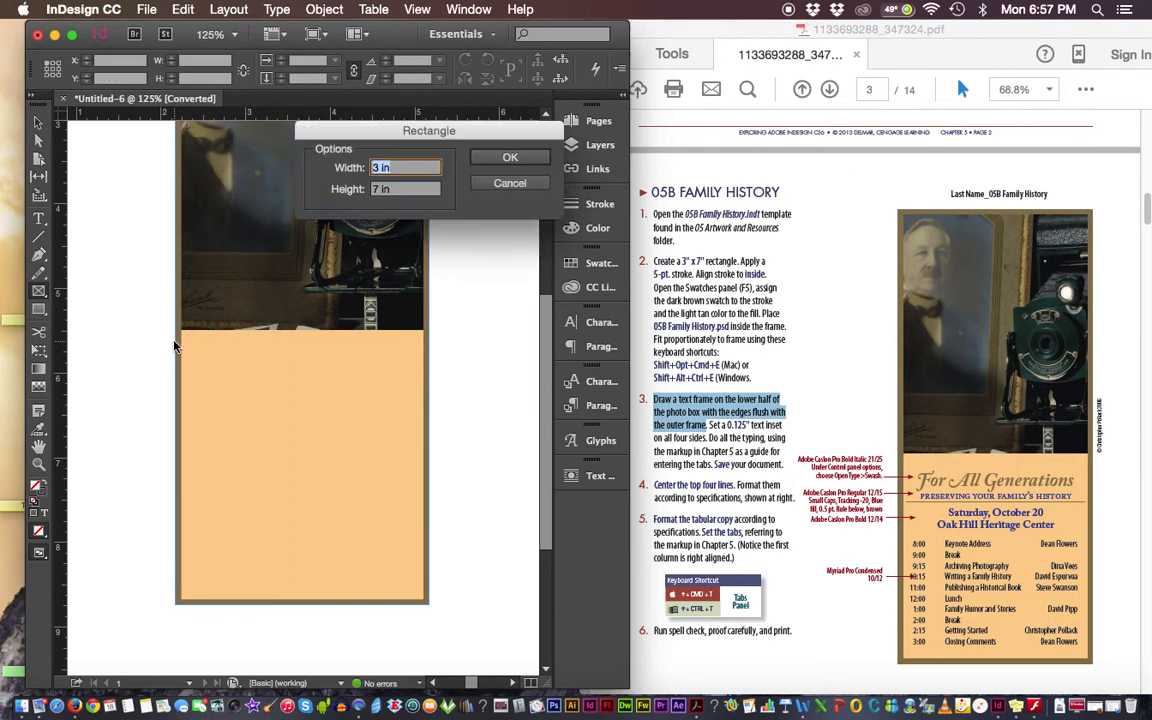
double_click(374, 194)
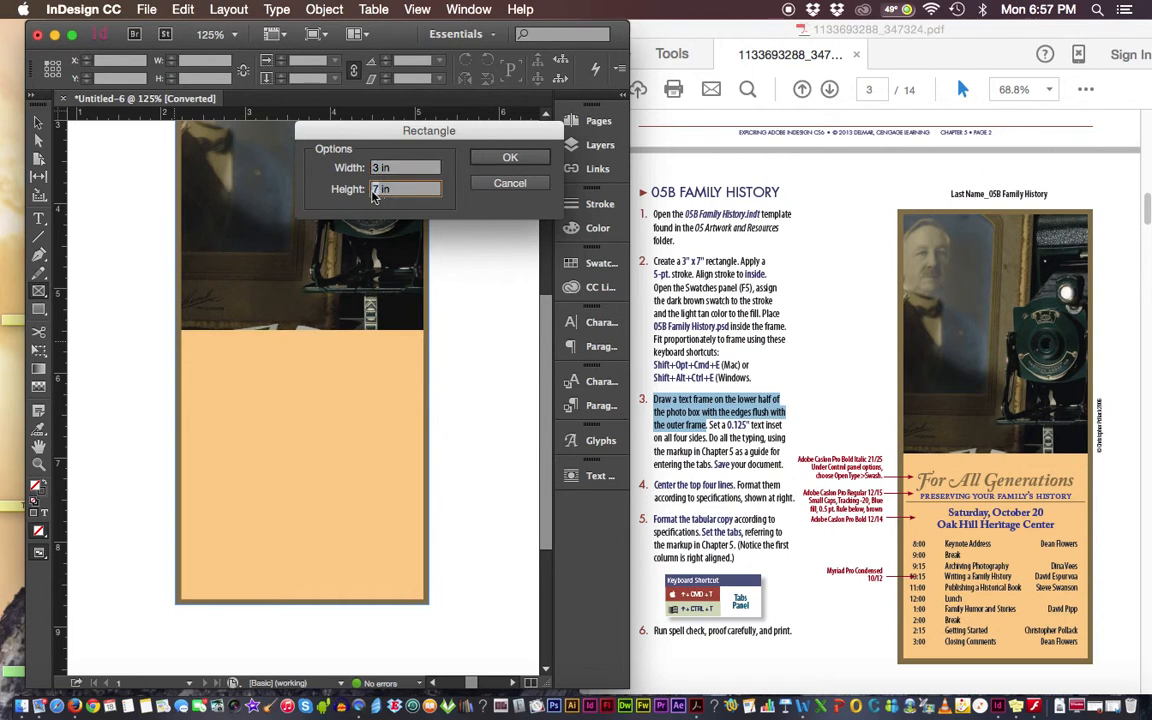
text(3)
click(520, 157)
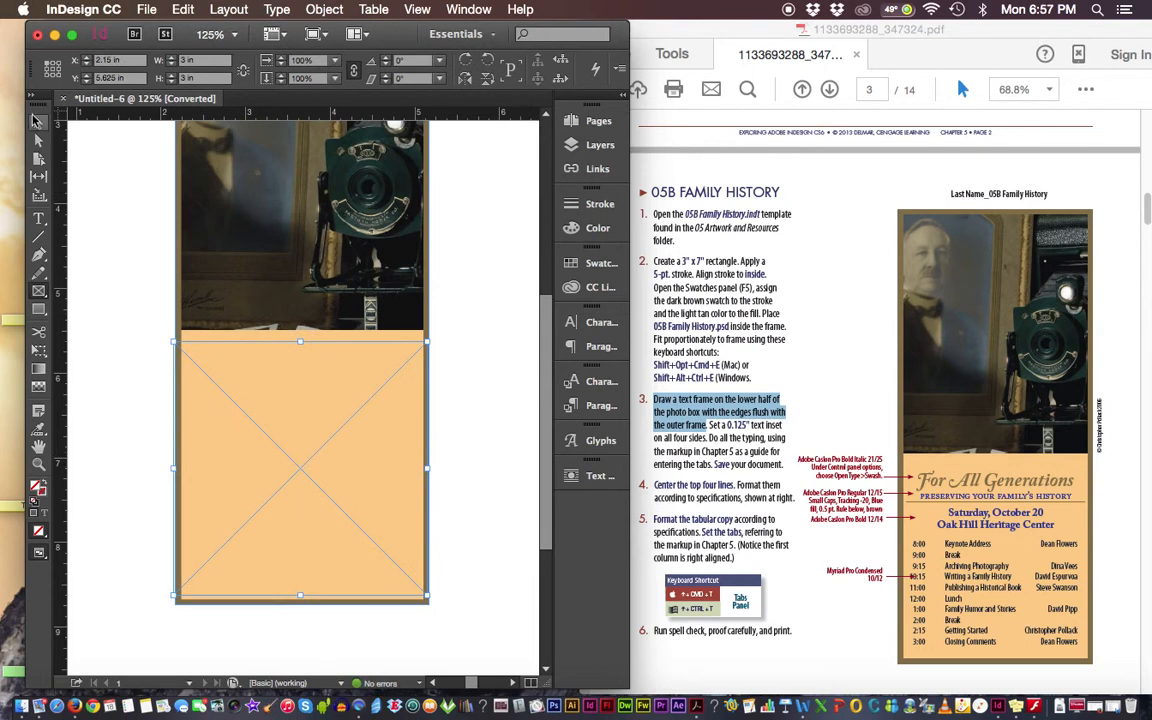
Move the new square frame to about X 1.69 in, Y 5.64 in, so it overhangs the photo box's left edge.
click(36, 121)
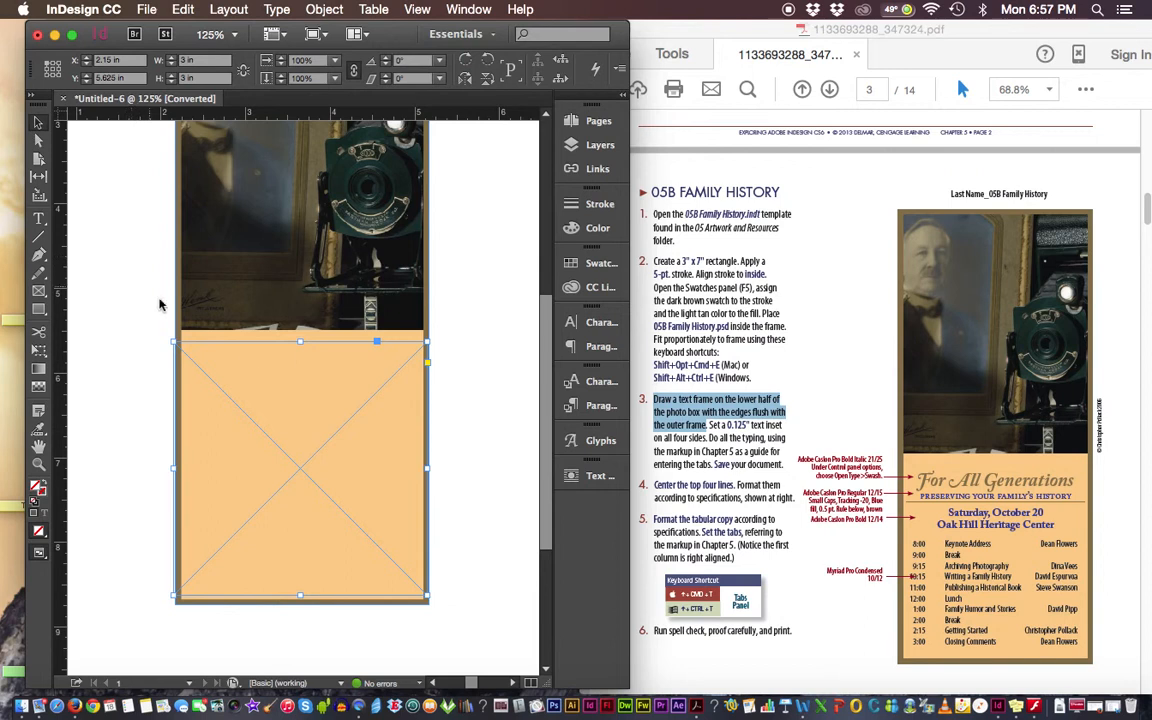
drag(252, 358, 193, 366)
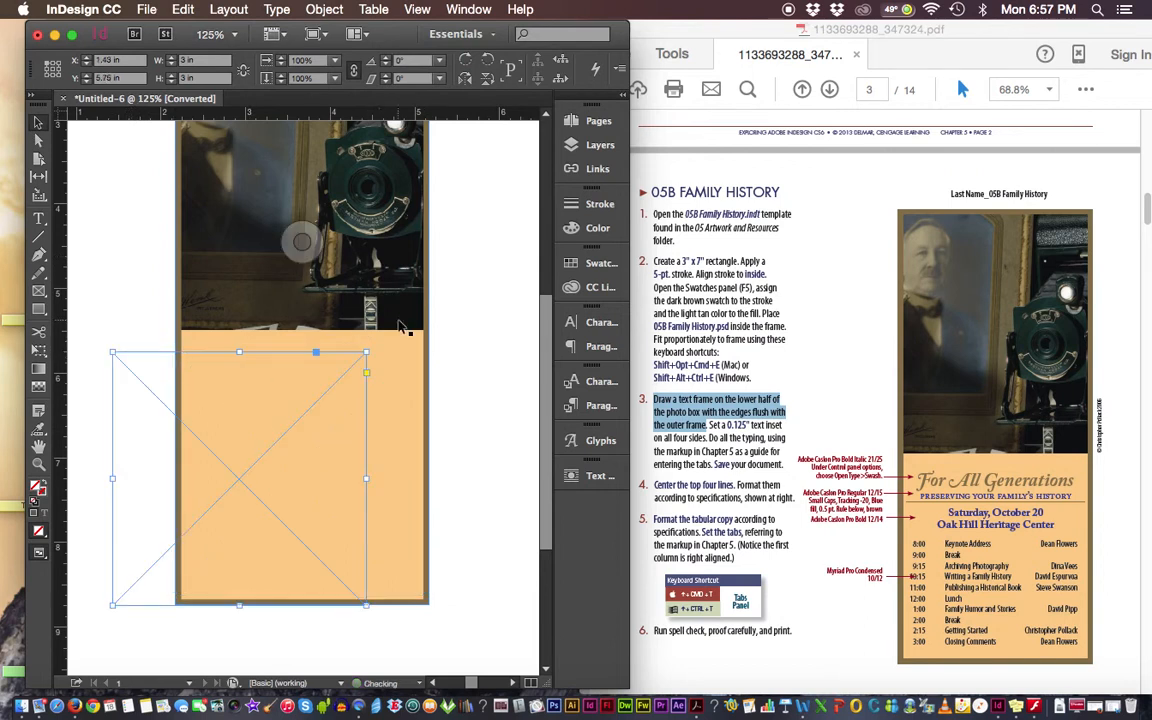
drag(305, 396, 328, 388)
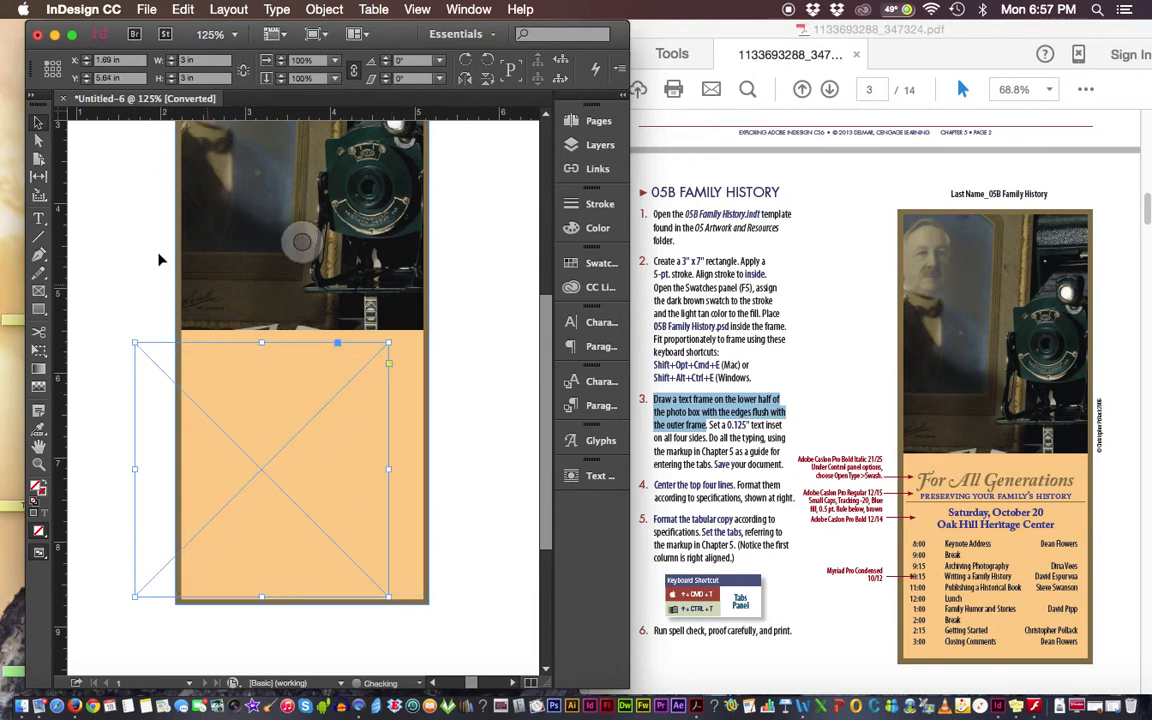
Select the square frame together with the photo box and align their horizontal centers.
drag(116, 213, 272, 350)
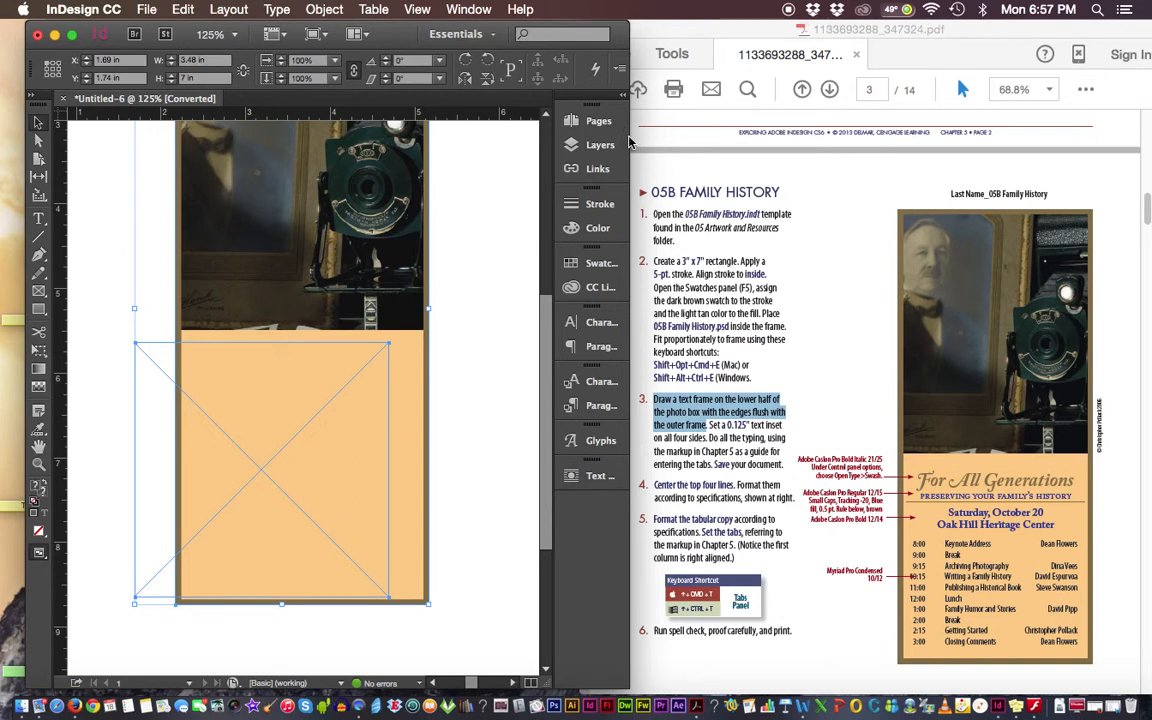
click(468, 9)
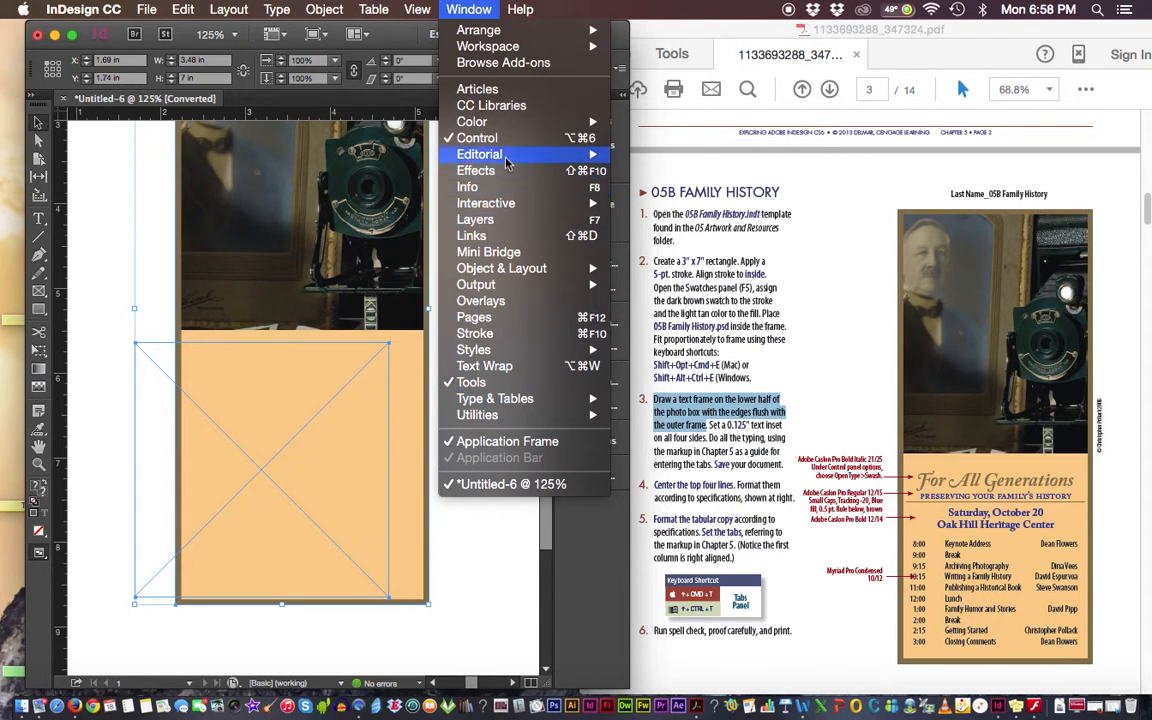
mouse_move(505, 131)
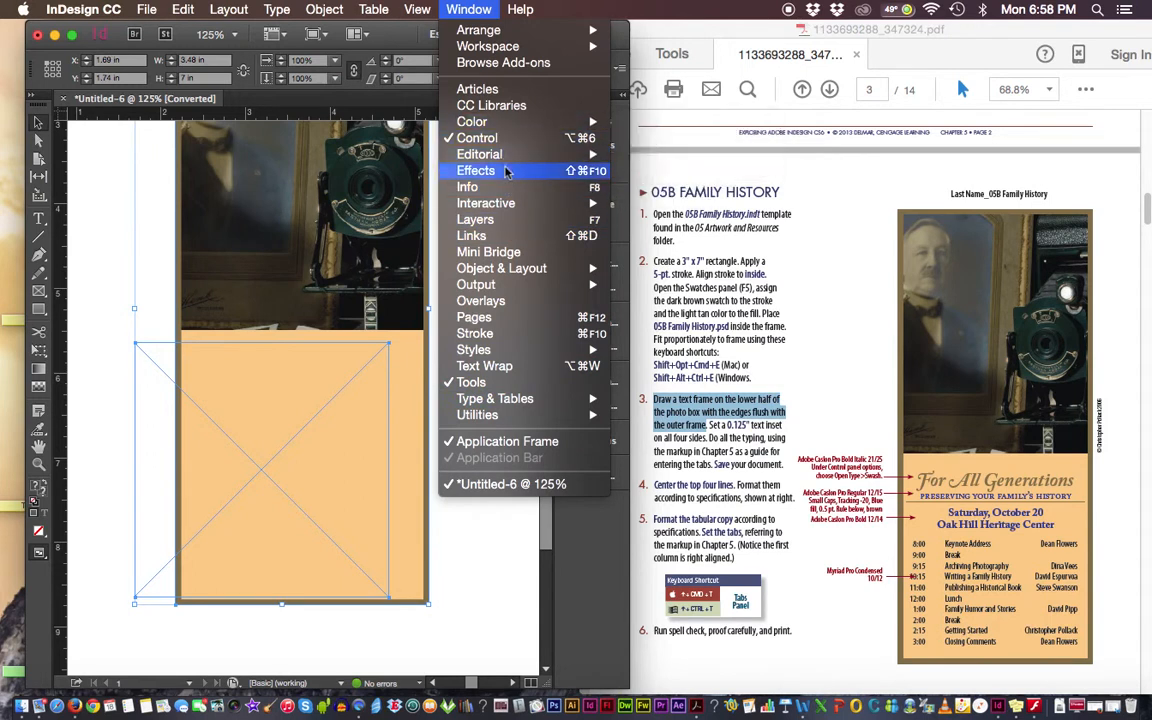
mouse_move(508, 203)
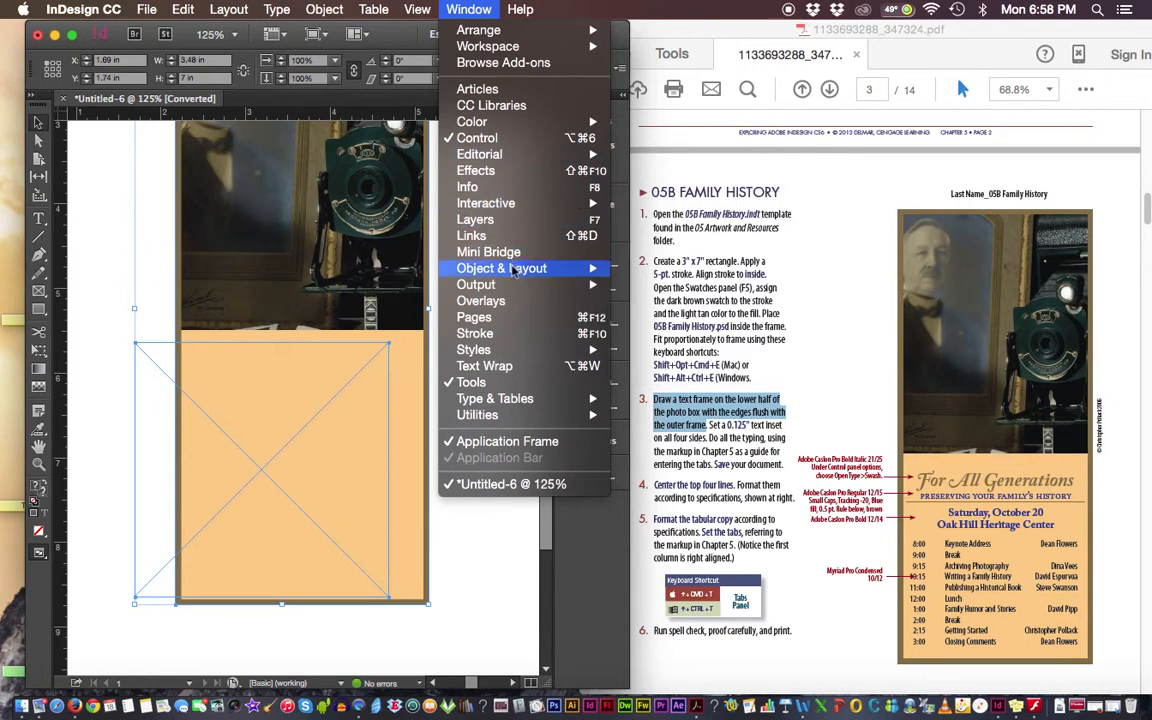
mouse_move(513, 274)
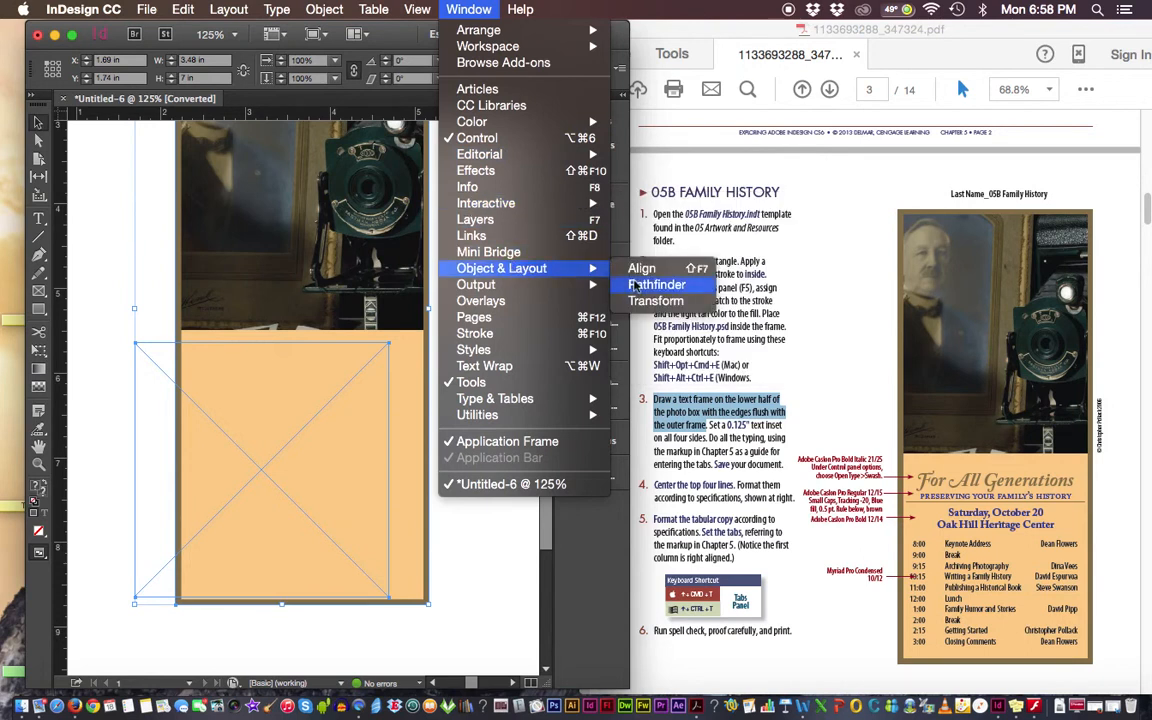
click(645, 268)
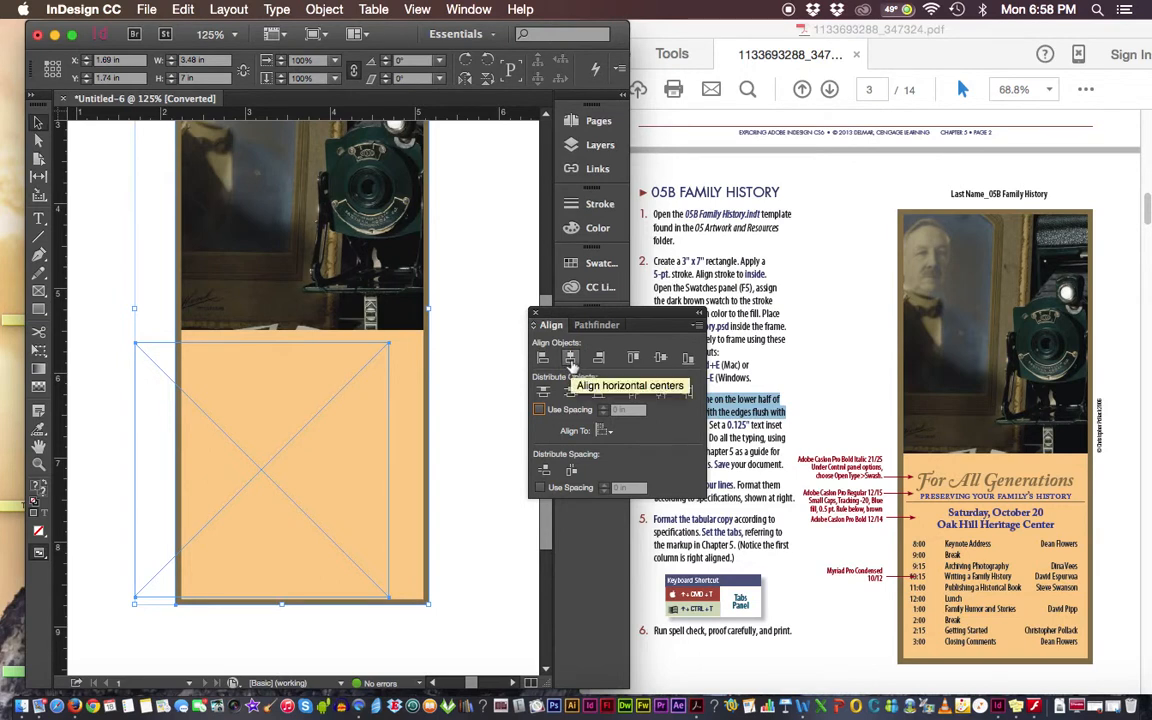
click(571, 360)
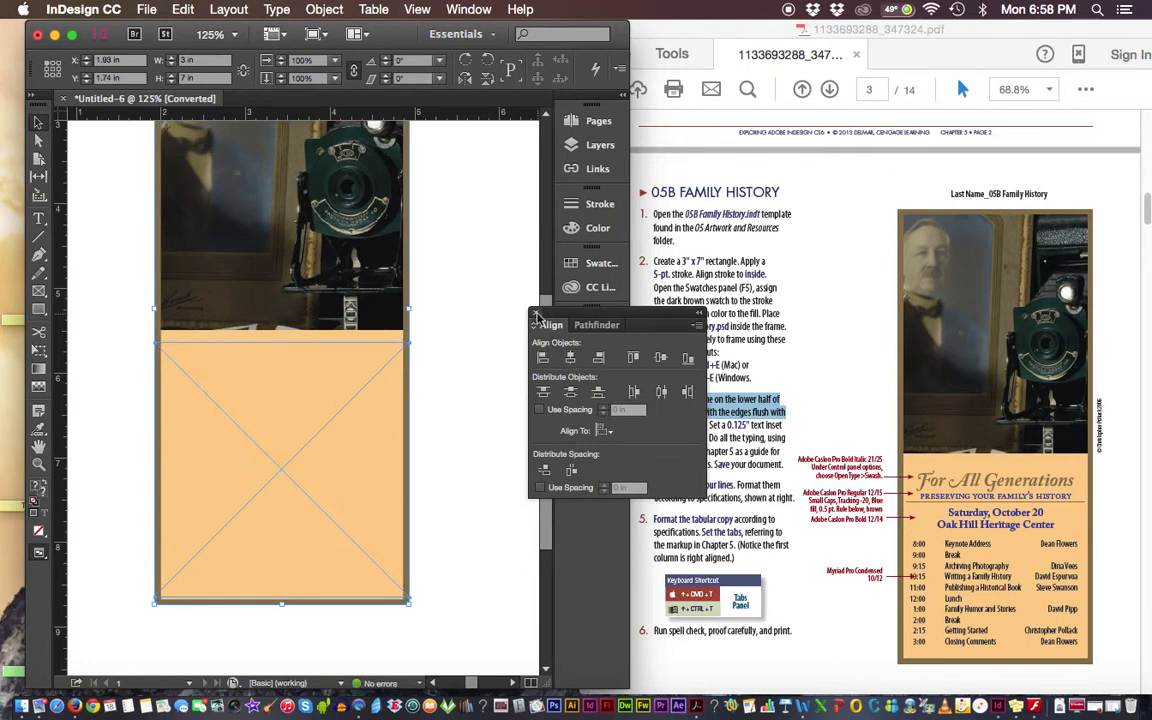
Dock the floating Align and Pathfinder panels with the other collapsed panels.
drag(547, 328, 582, 512)
click(552, 328)
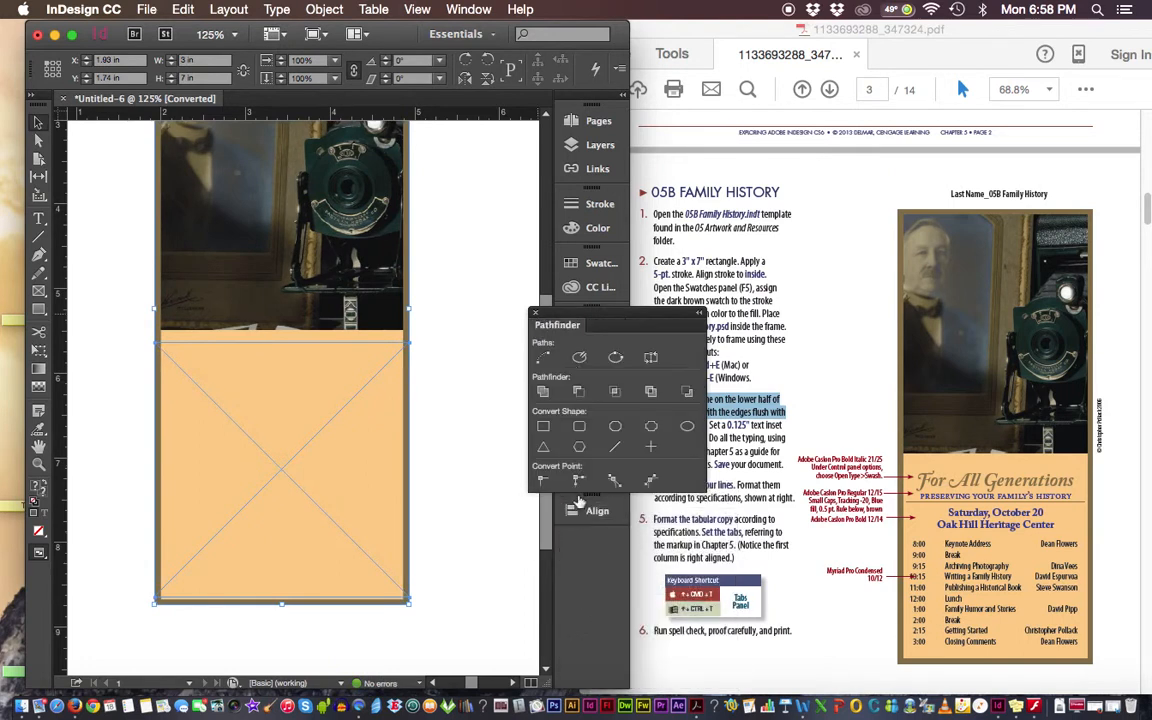
drag(550, 337, 574, 518)
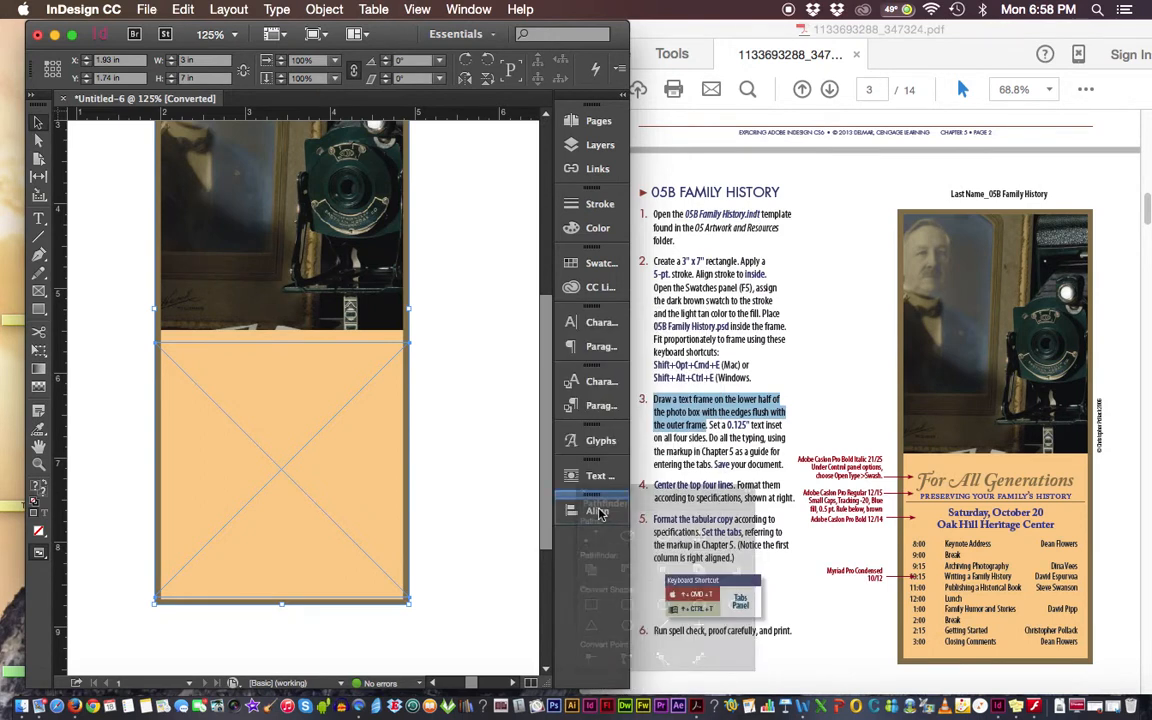
click(590, 535)
click(590, 537)
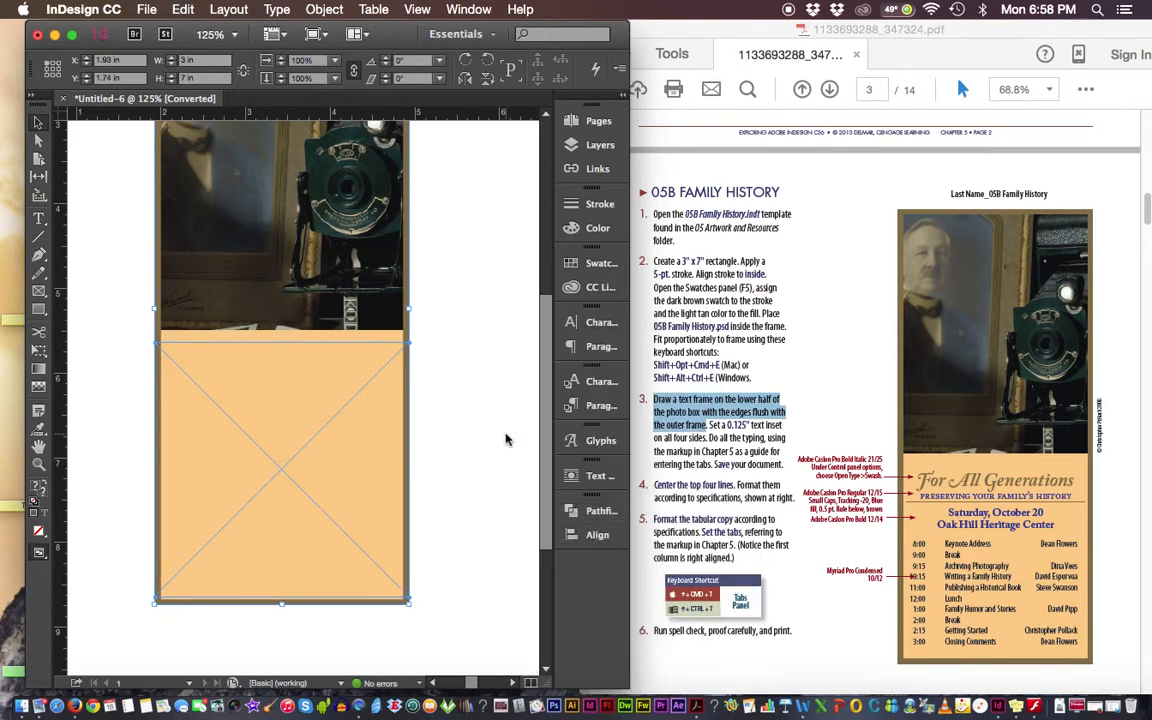
Select only the lower square frame and turn it into a text frame with the Type tool.
click(353, 396)
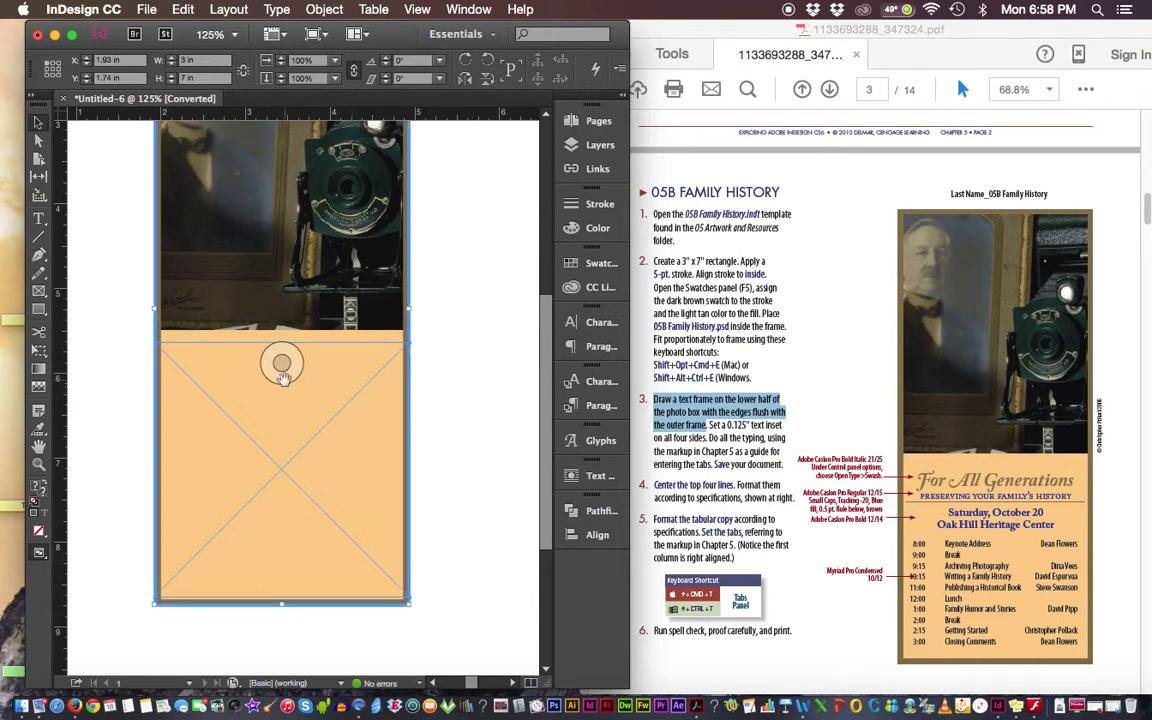
click(452, 437)
click(164, 345)
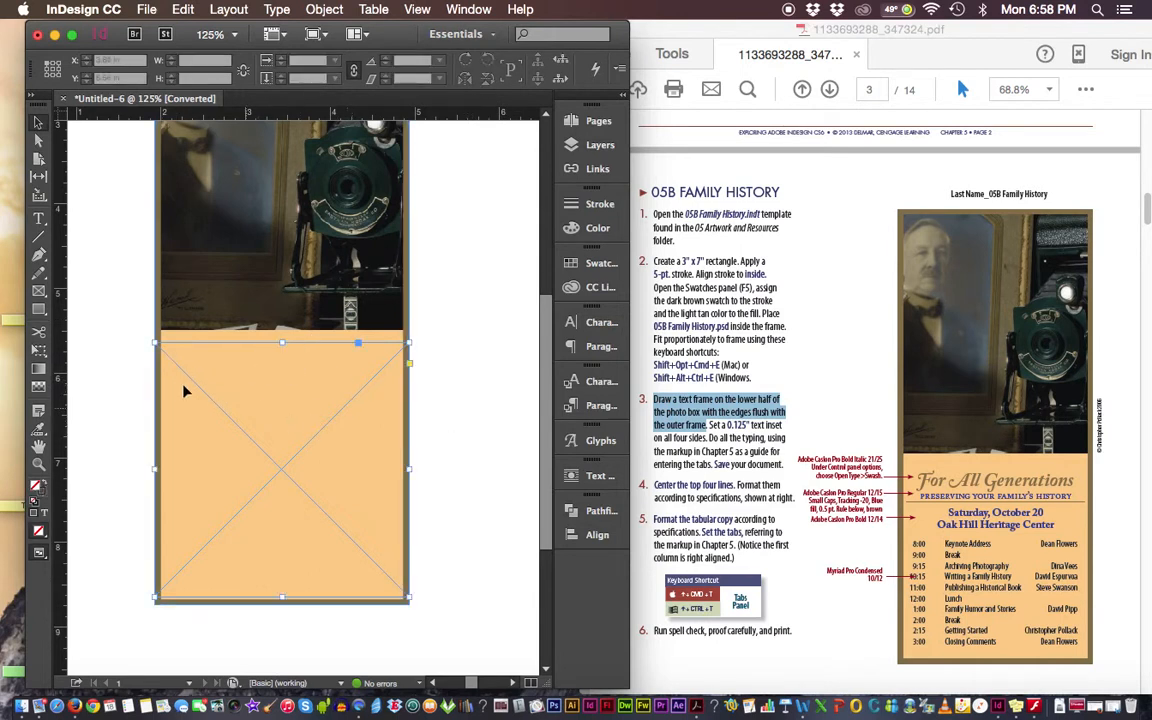
click(38, 220)
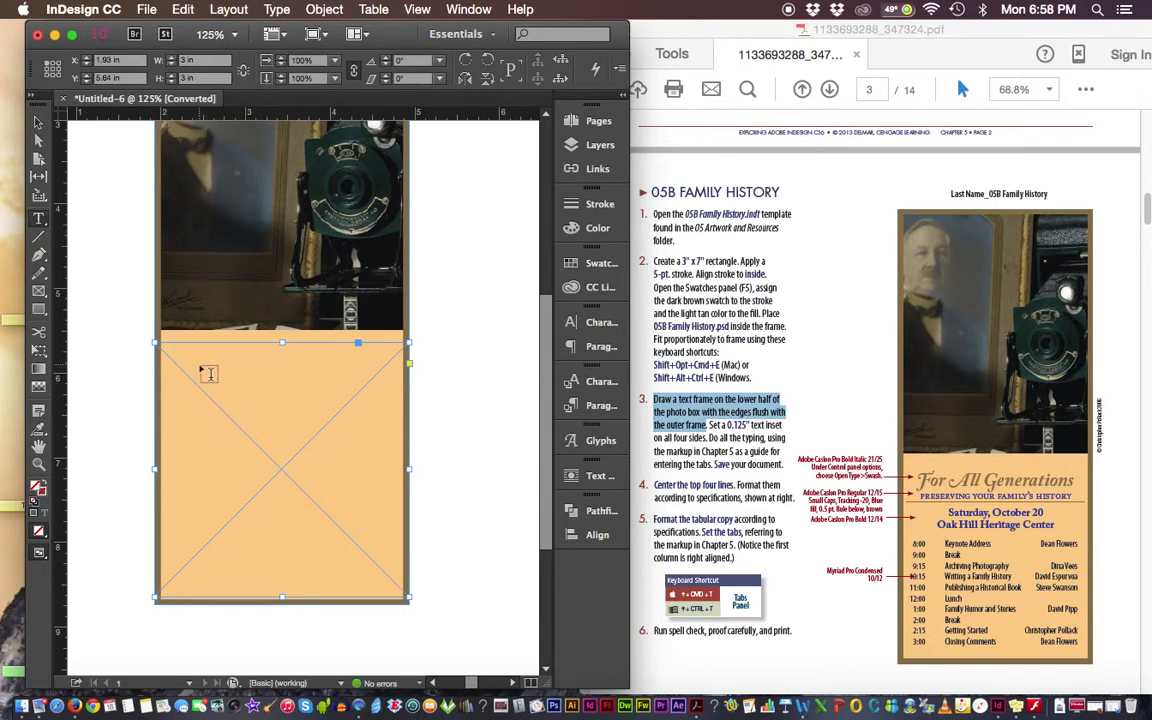
click(205, 370)
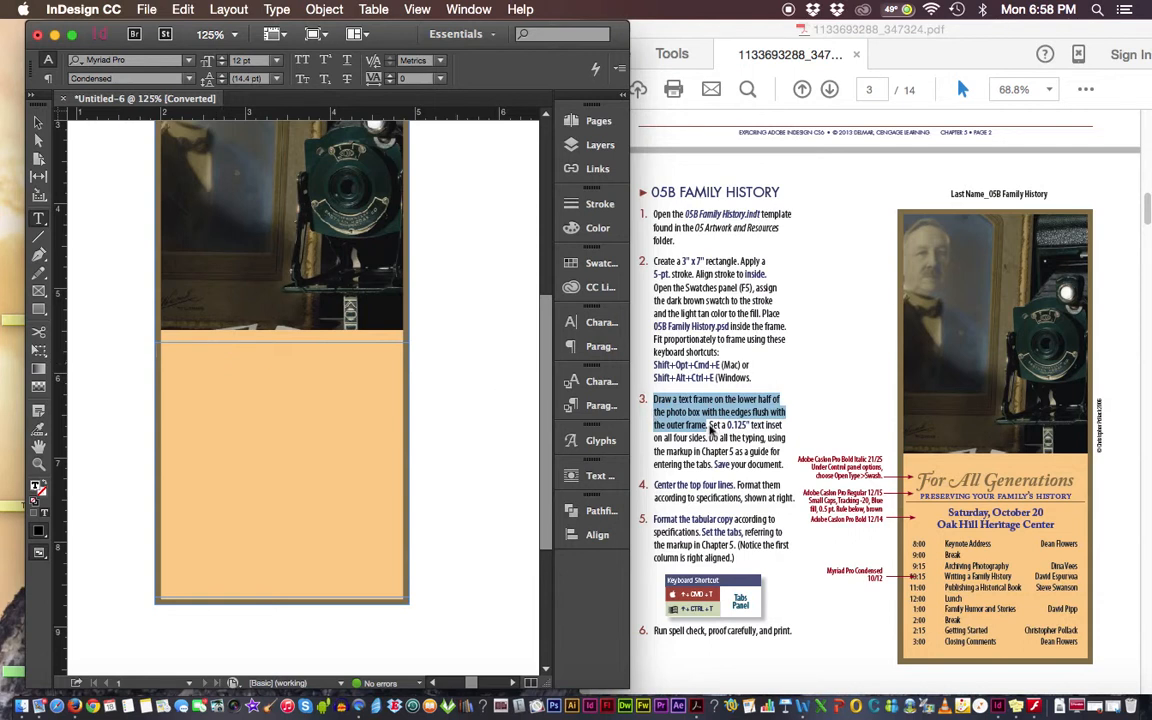
Try the sample text "afdlkjafgdl;kjsgk;jhgs" in the new text frame and undo it.
click(727, 425)
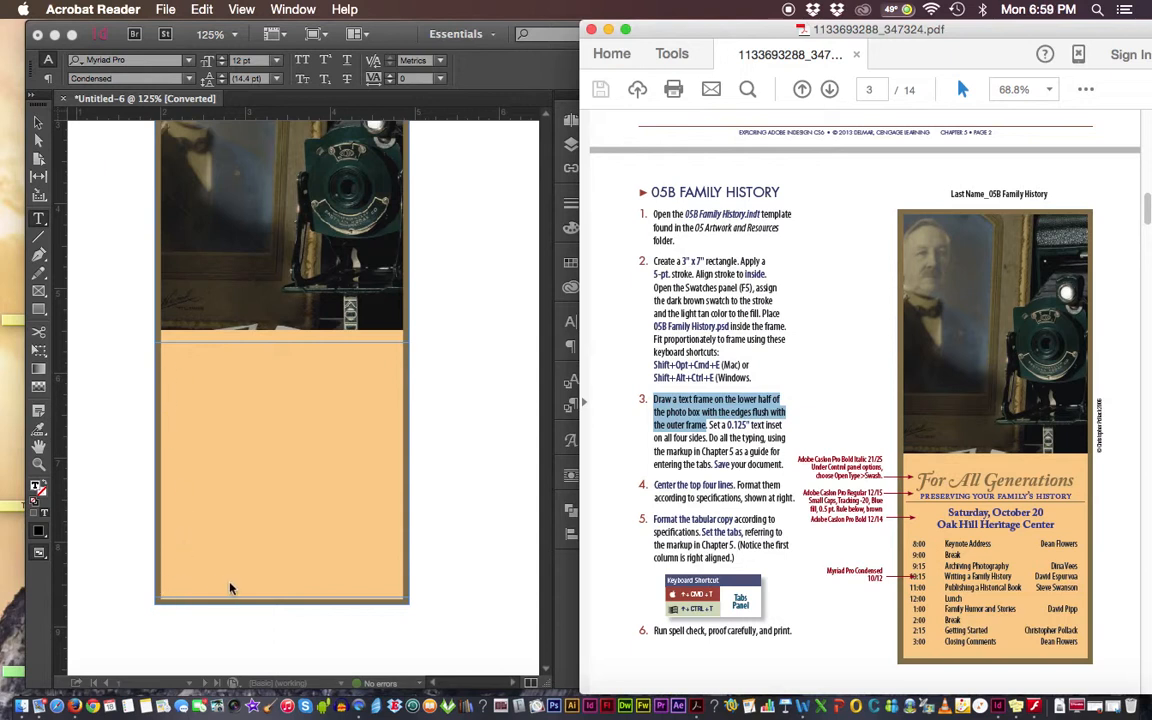
click(196, 455)
click(190, 400)
text(afdlkjafgdl;kjsgk;jhgs)
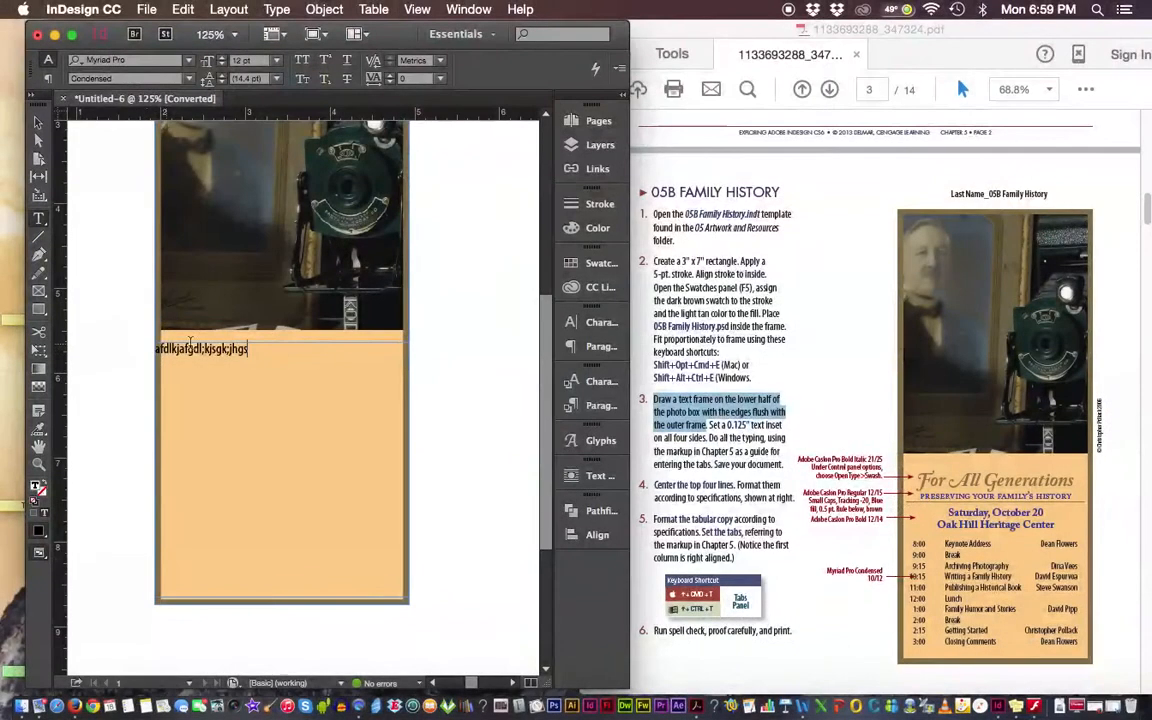
key(super+z)
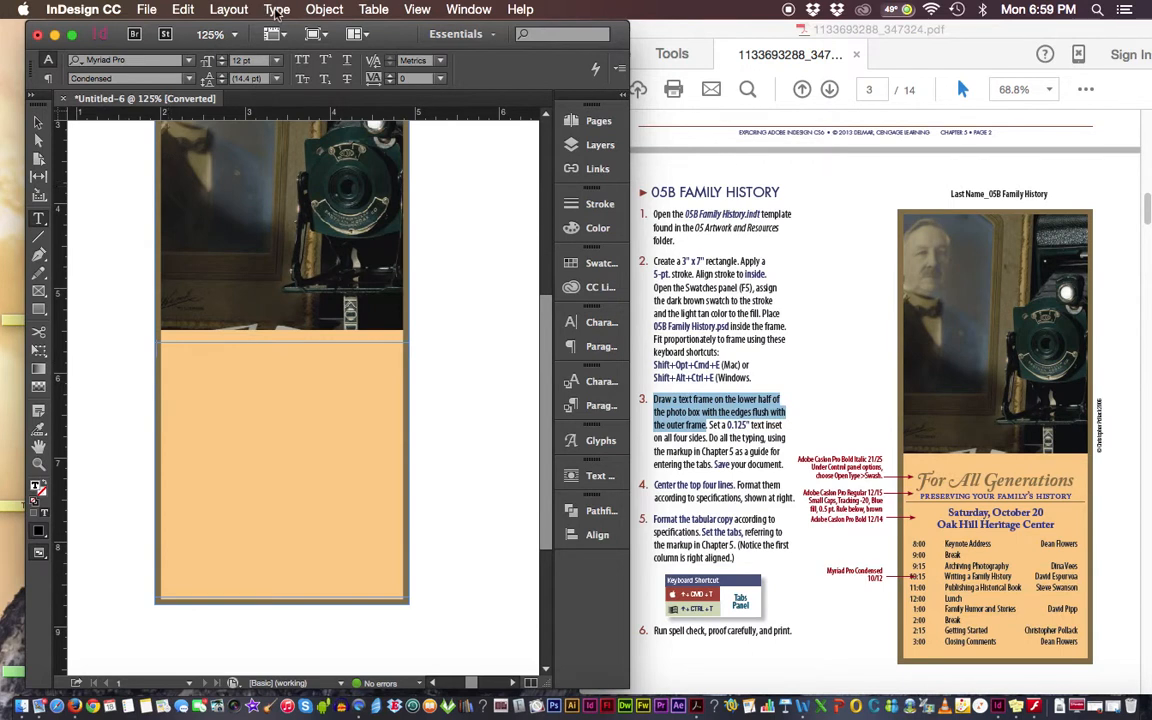
Set the text frame's inset spacing to 0.125 in on all four sides and select the frame as an object.
click(326, 10)
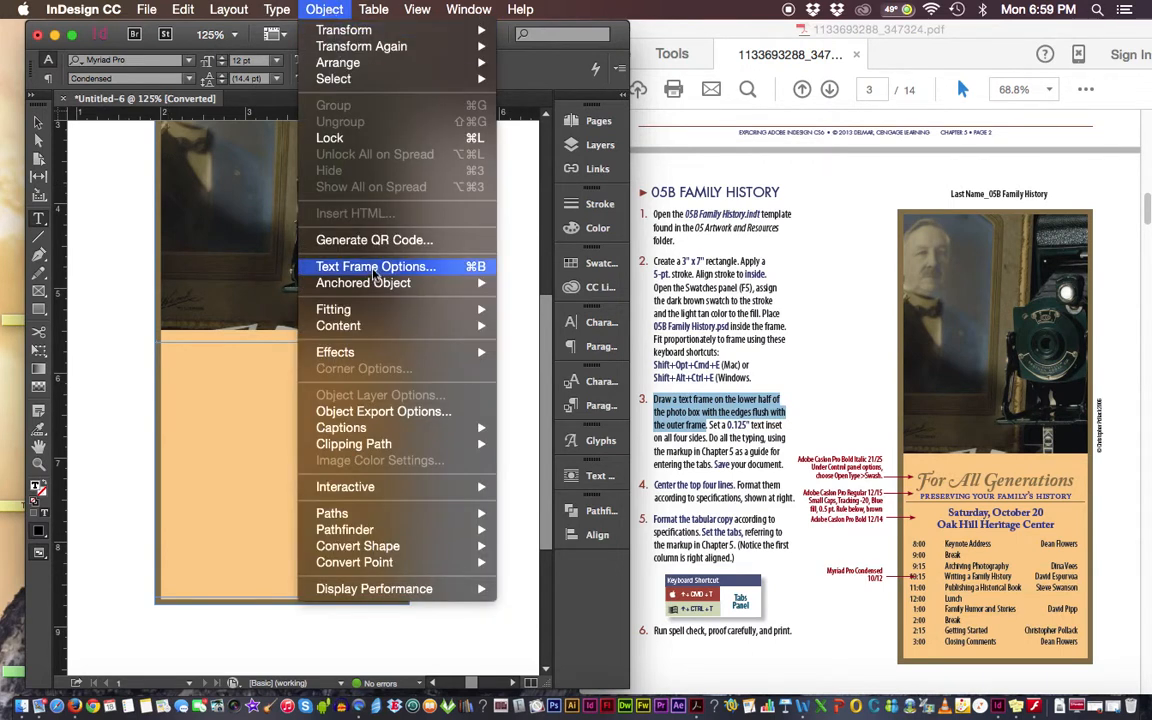
click(368, 267)
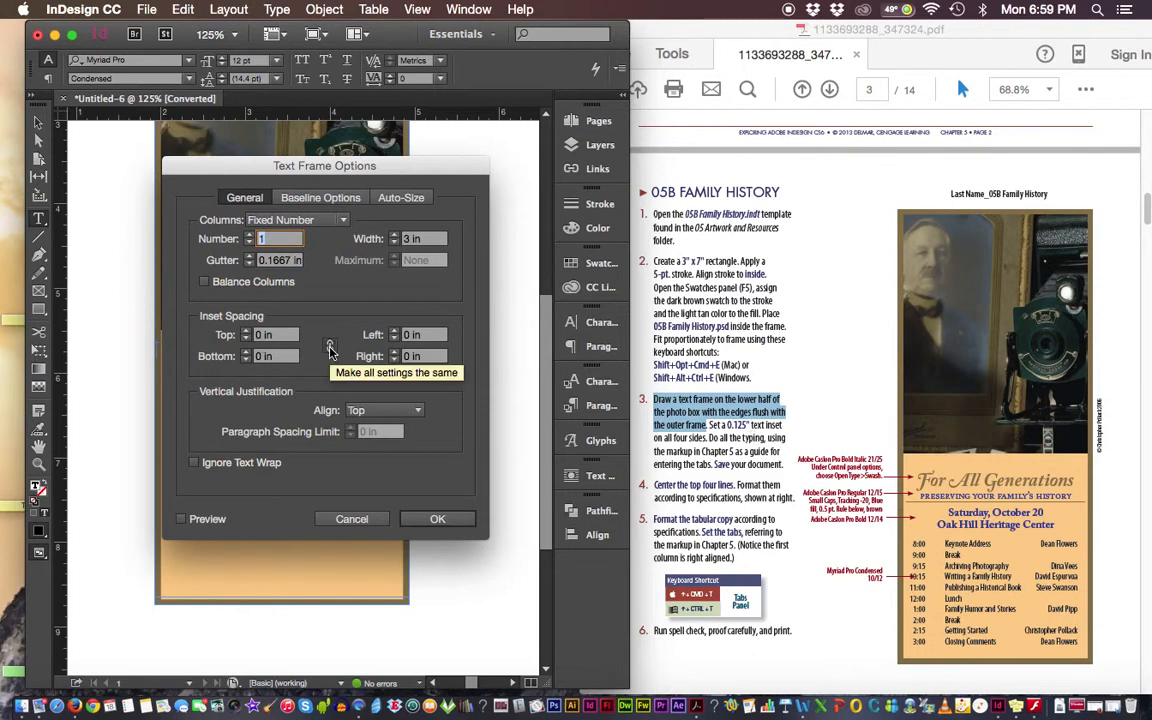
click(246, 333)
click(246, 333)
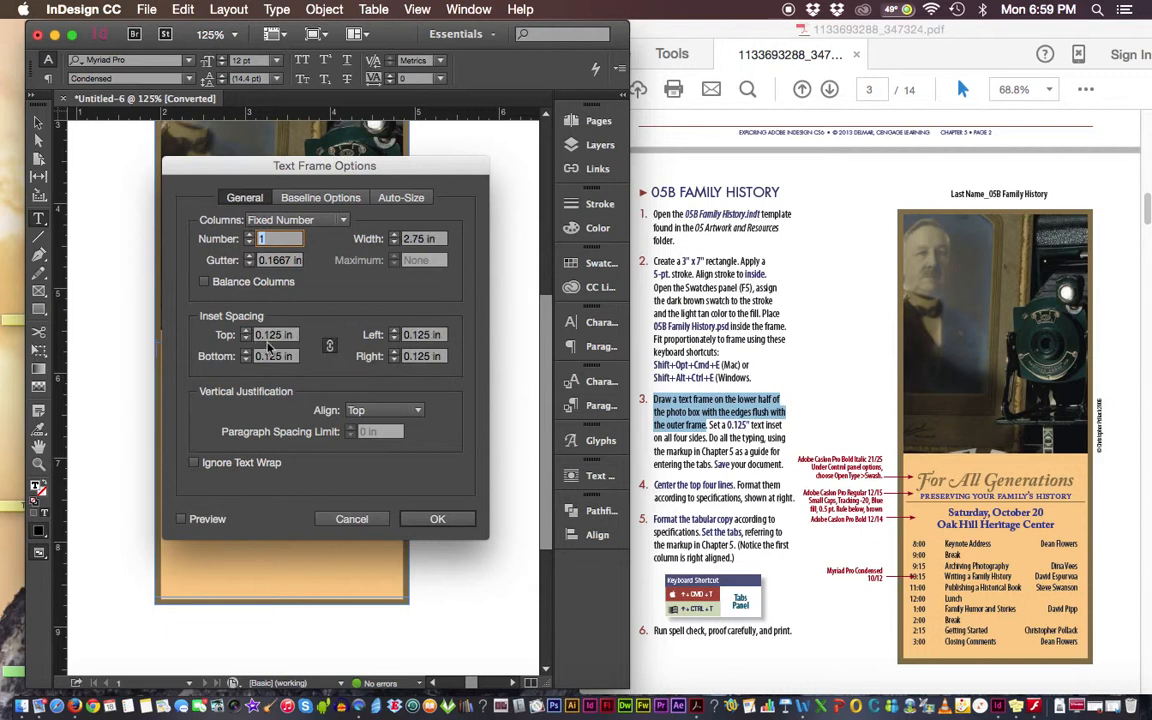
click(432, 515)
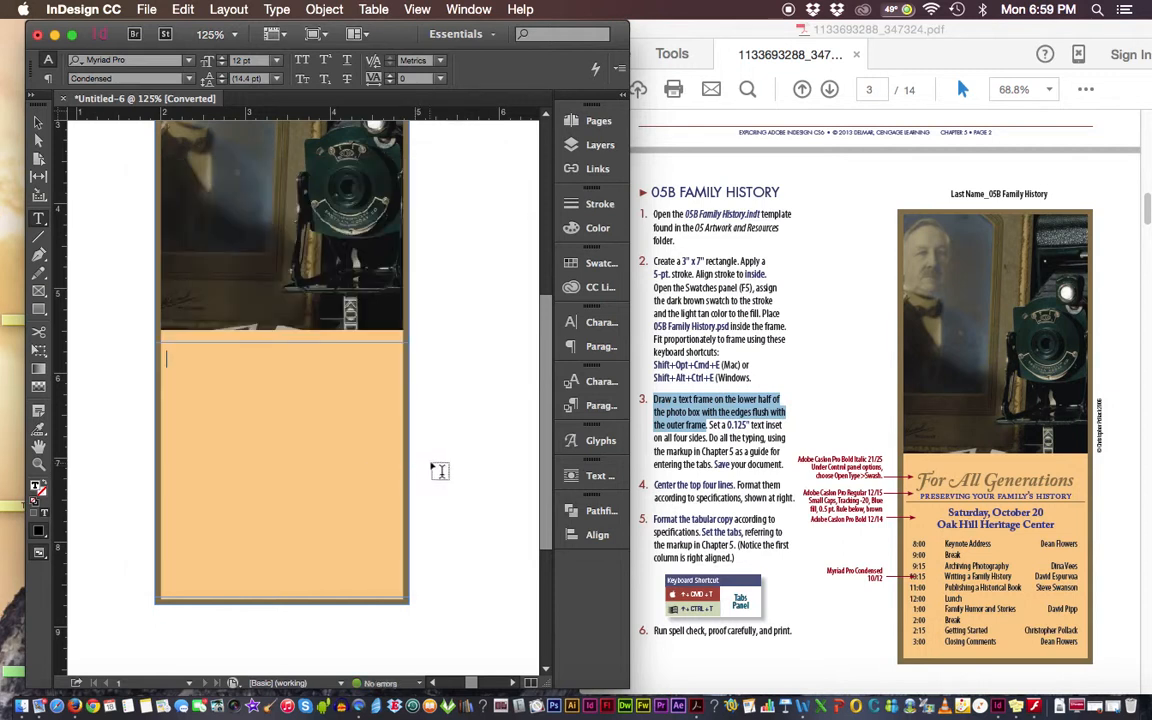
click(38, 122)
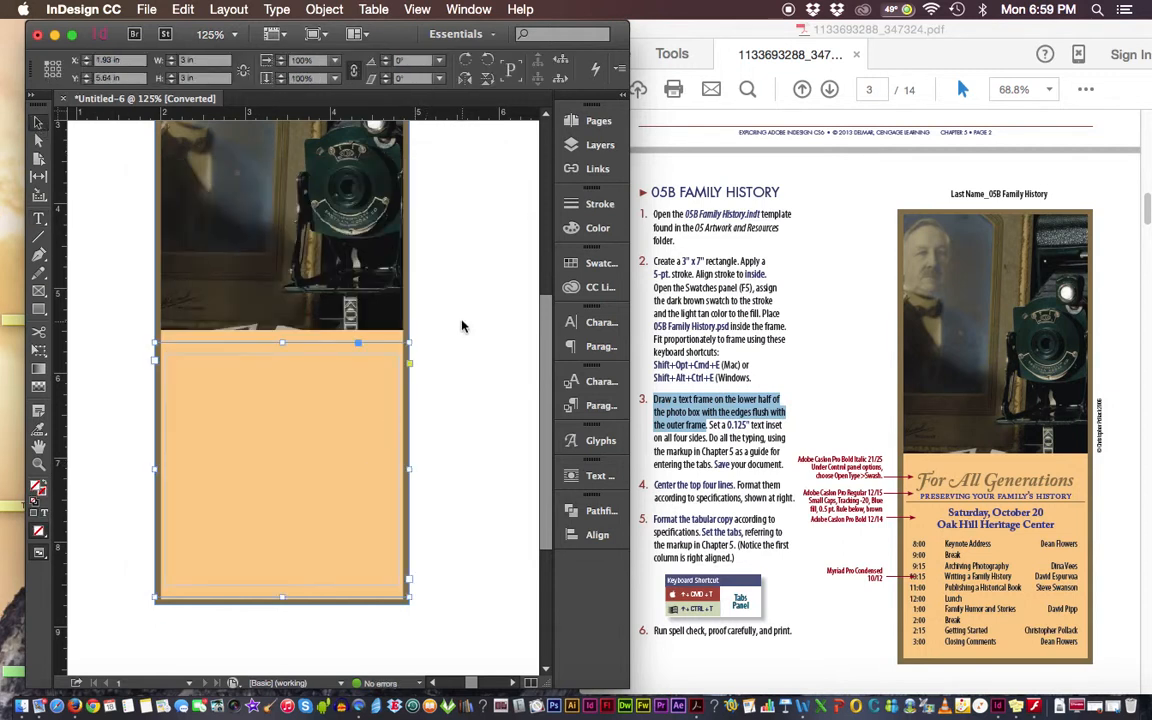